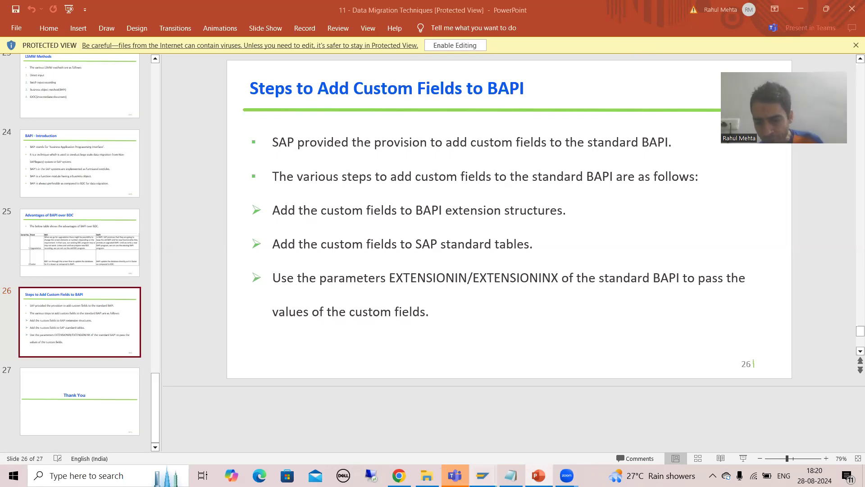
- Check append structure ZAMARA in SAP, then highlight the SAP answers link in the BAPI Important Link notes in Notepad
mouse_move(482, 476)
left_click(635, 440)
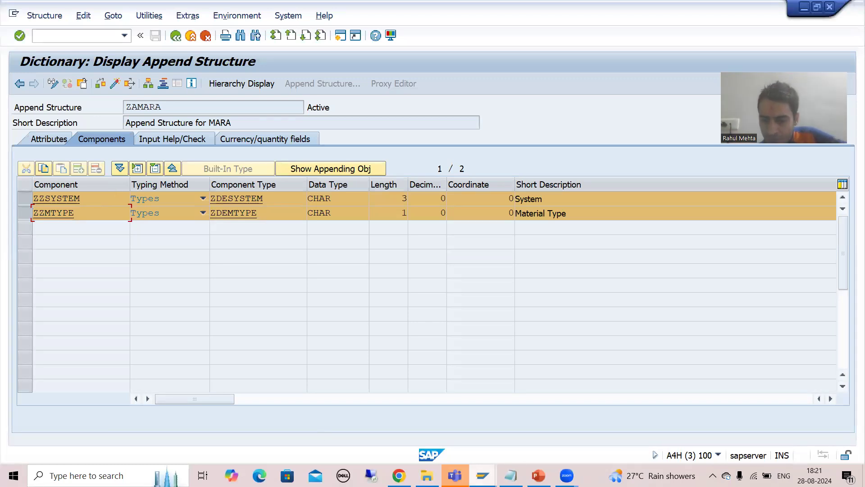
left_click(511, 475)
left_click(84, 68)
left_click_drag(4, 34, 780, 39)
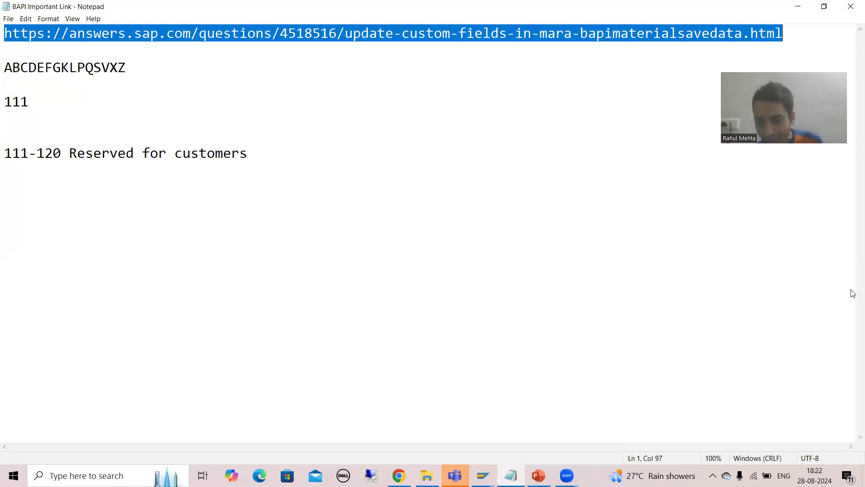
- Switch back to SAP and review the ZZMTYPE component of append structure ZAMARA
mouse_move(485, 474)
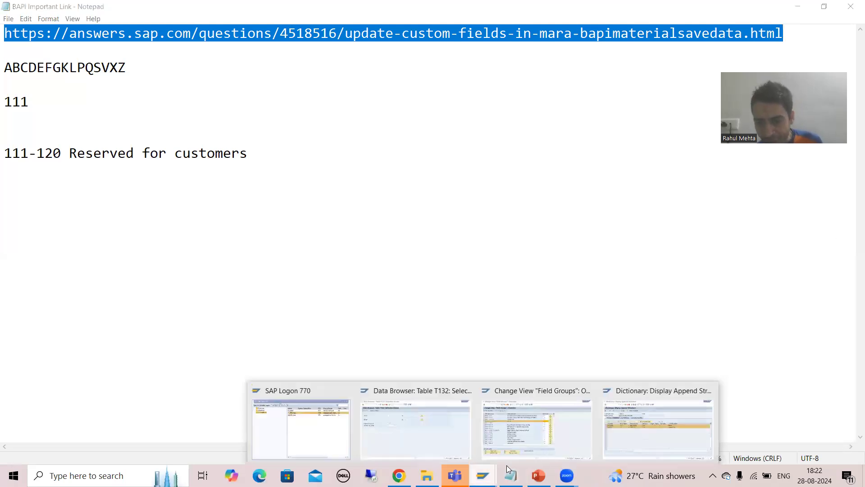
left_click(639, 429)
double_click(32, 214)
left_click(33, 214)
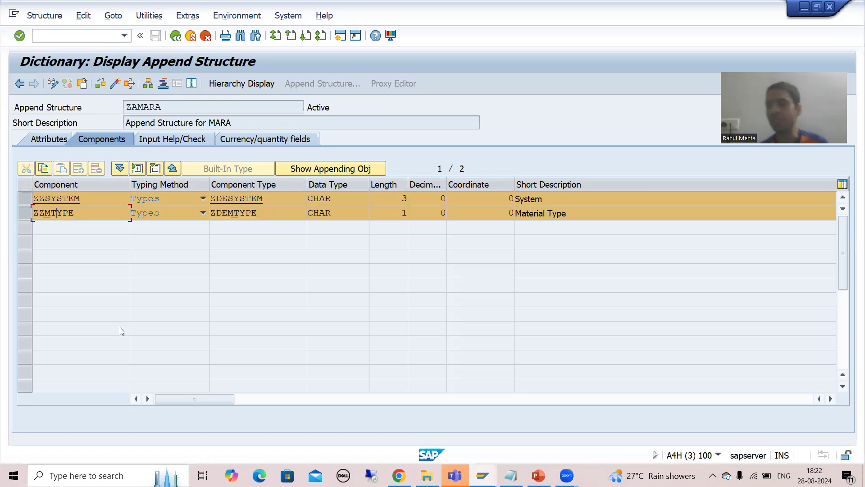
- In the Field Groups session, run transaction SPRO and expand Logistics - General in the SAP Reference IMG
left_click(482, 476)
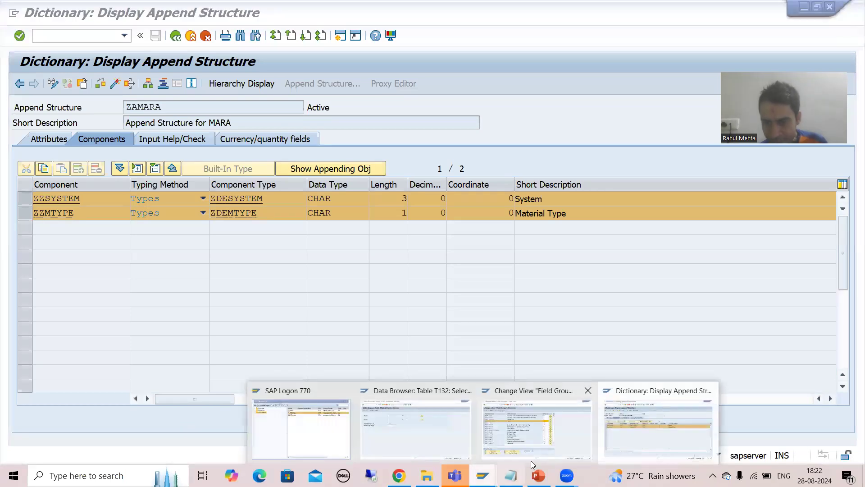
left_click(561, 431)
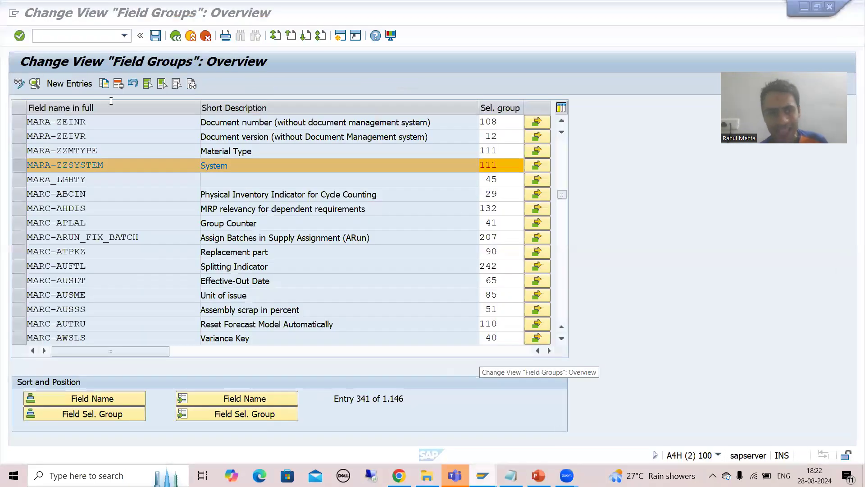
left_click(56, 36)
type("/nspro")
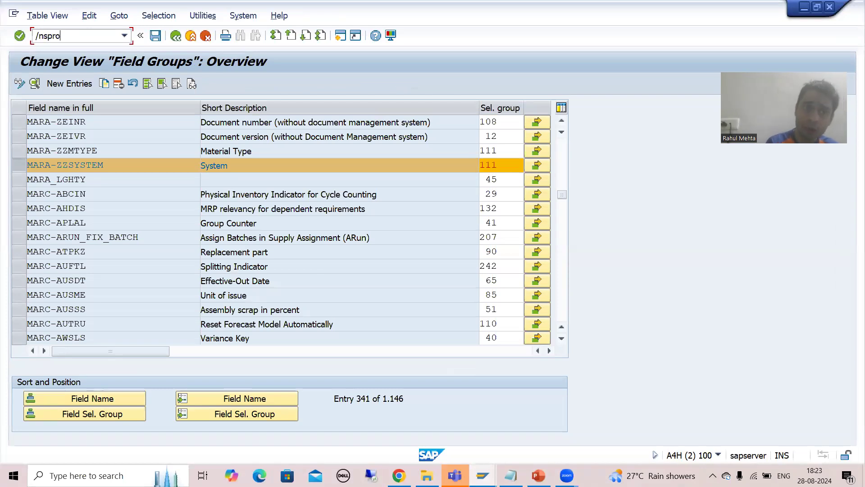
key("Return")
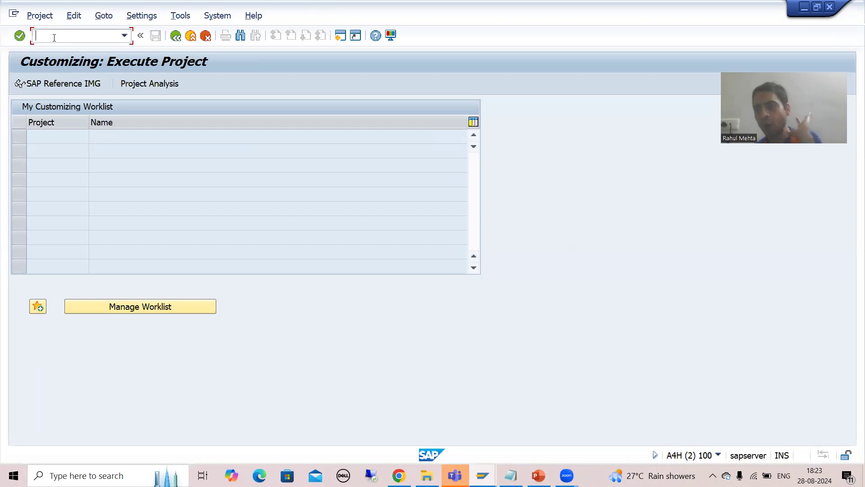
left_click(62, 84)
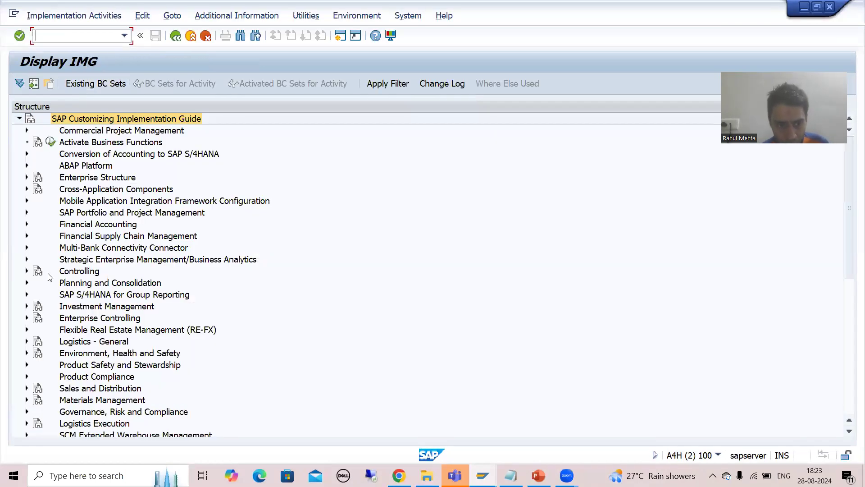
left_click(26, 342)
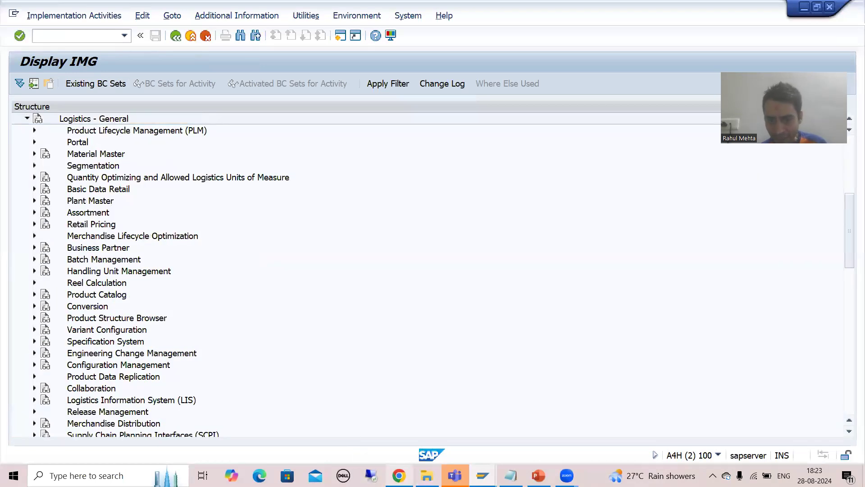
- Switch to Chrome and find the SPRO customizing path for custom MARA fields in the SAP Community thread
left_click(400, 475)
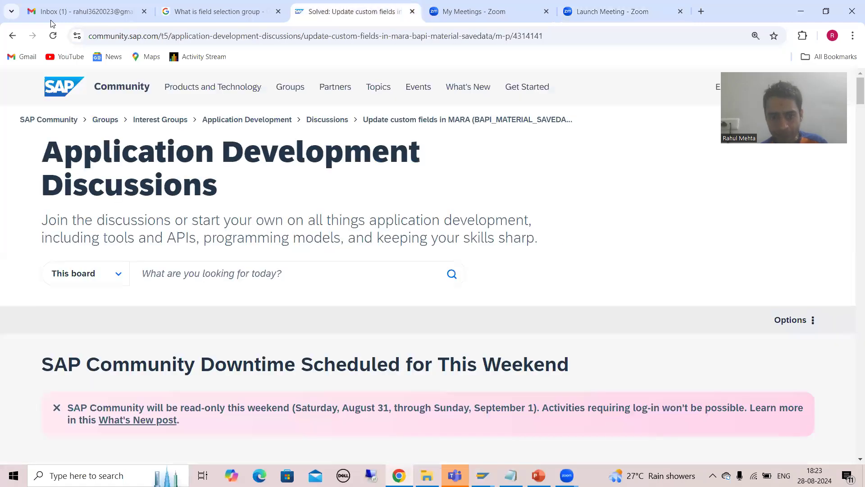
scroll(329, 301, "down", 15)
scroll(329, 302, "down", 20)
scroll(329, 302, "down", 15)
scroll(329, 302, "down", 20)
scroll(329, 302, "down", 8)
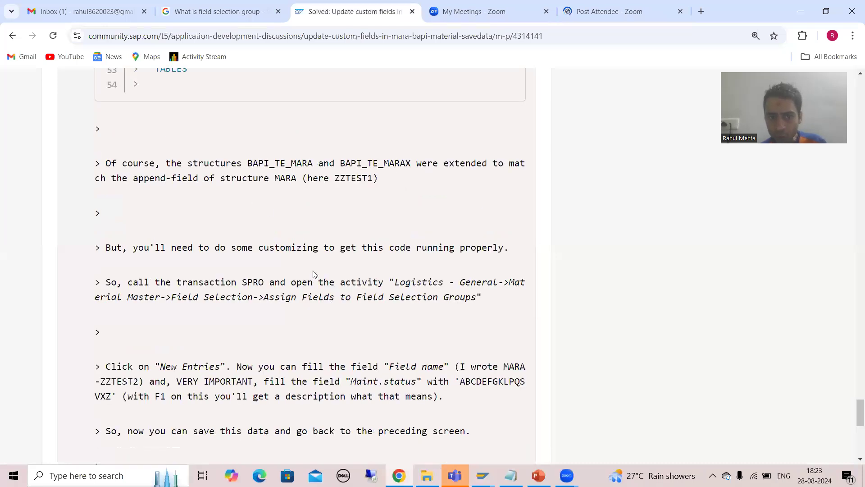
scroll(314, 274, "down", 5)
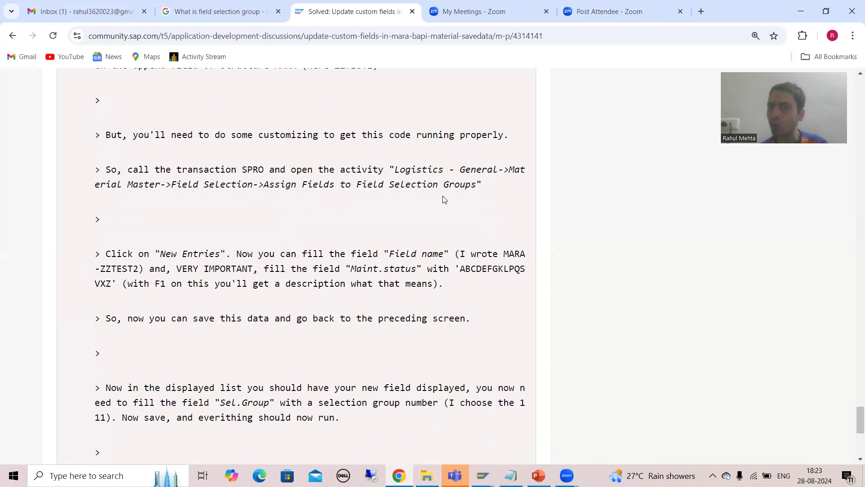
key("alt+Tab")
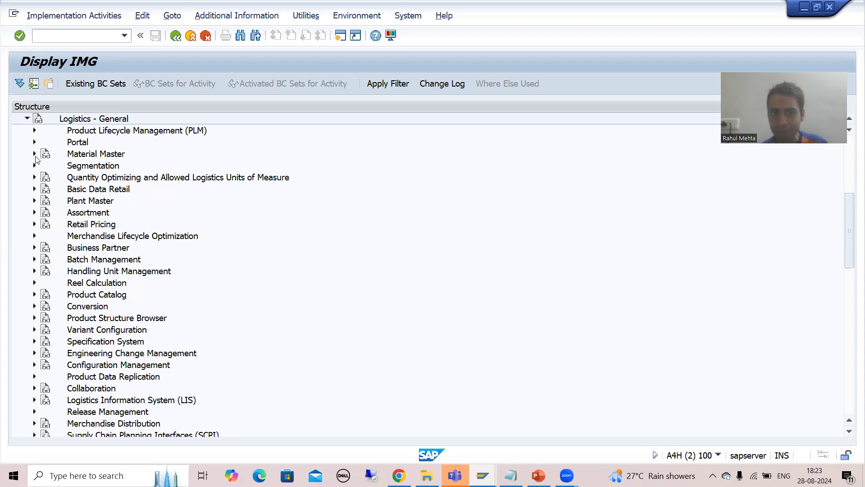
key("alt+Tab")
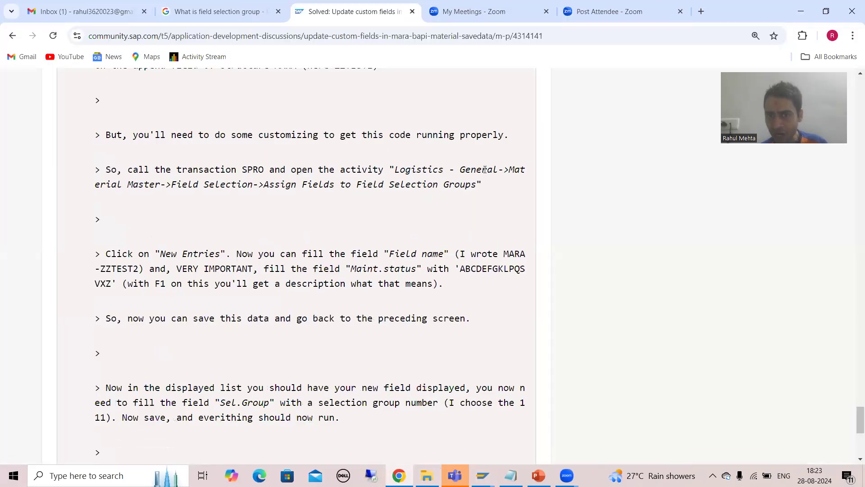
- Back in SAP, expand Material Master and its Field Selection node under Logistics - General, checking the path against the thread
key("alt+Tab")
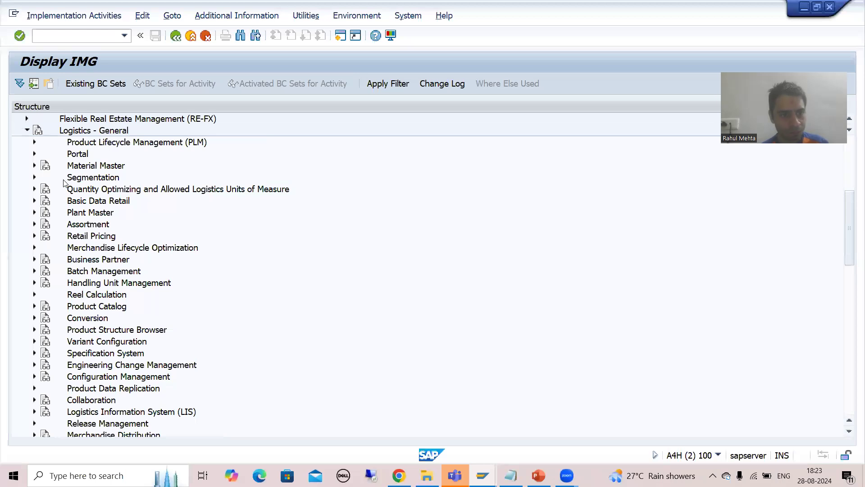
left_click(91, 132)
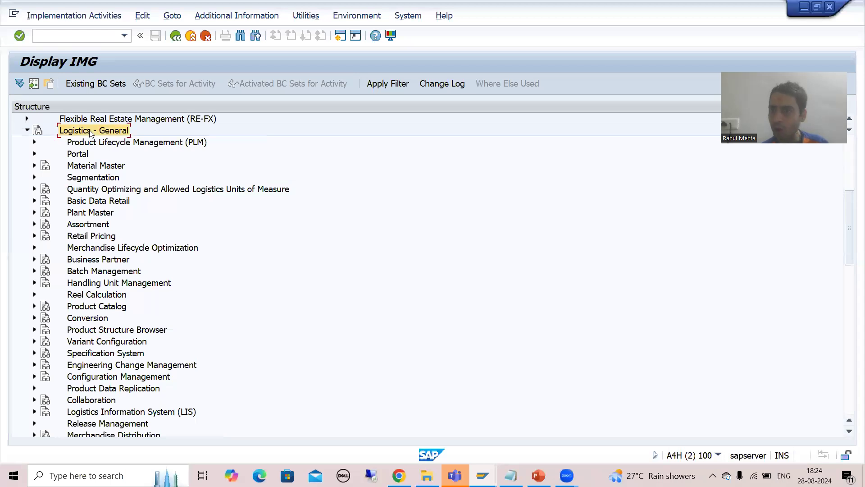
left_click(35, 166)
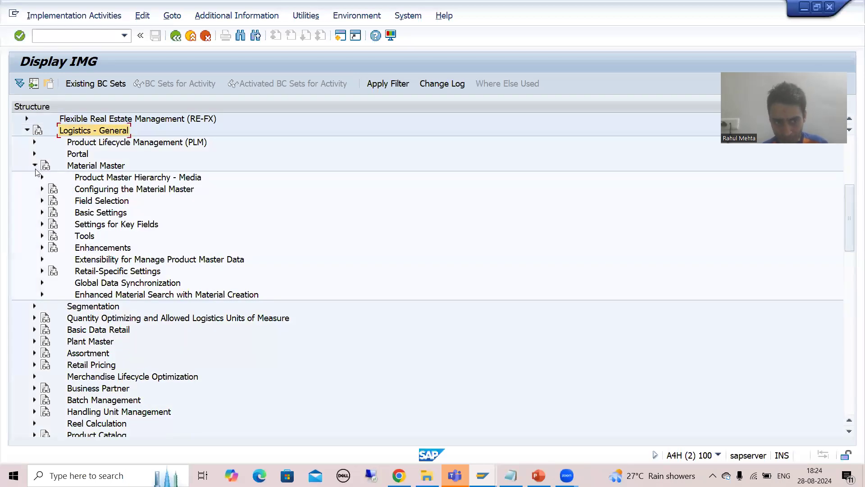
key("alt+Tab")
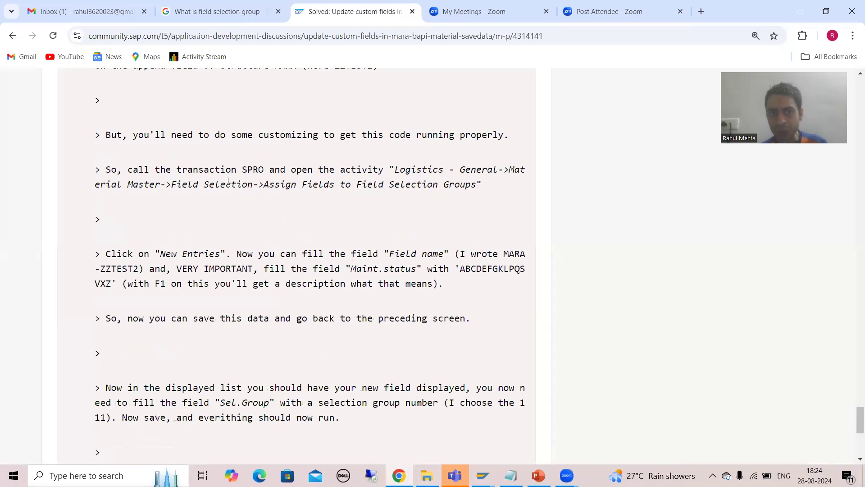
key("alt+Tab")
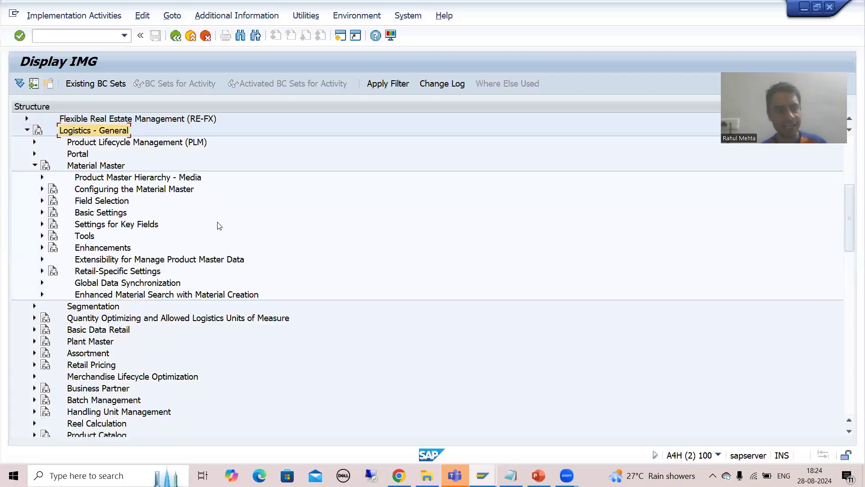
left_click(42, 201)
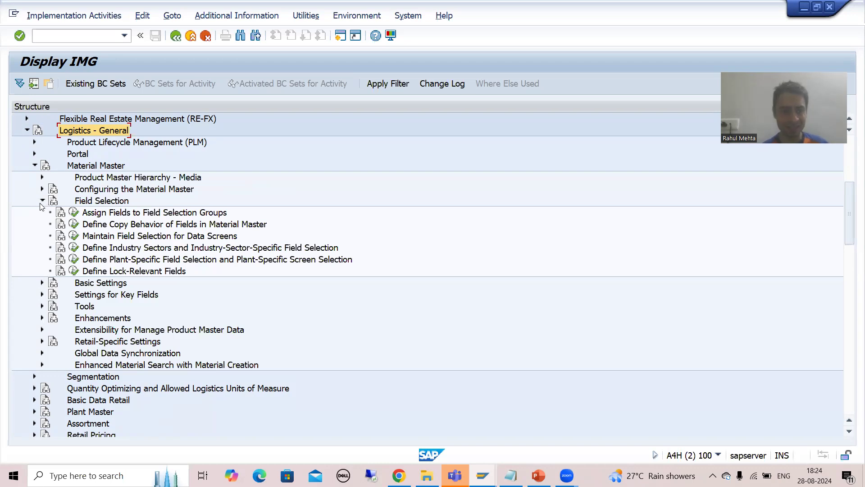
- Check the activity name in the thread and execute Assign Fields to Field Selection Groups in SAP
key("alt+Tab")
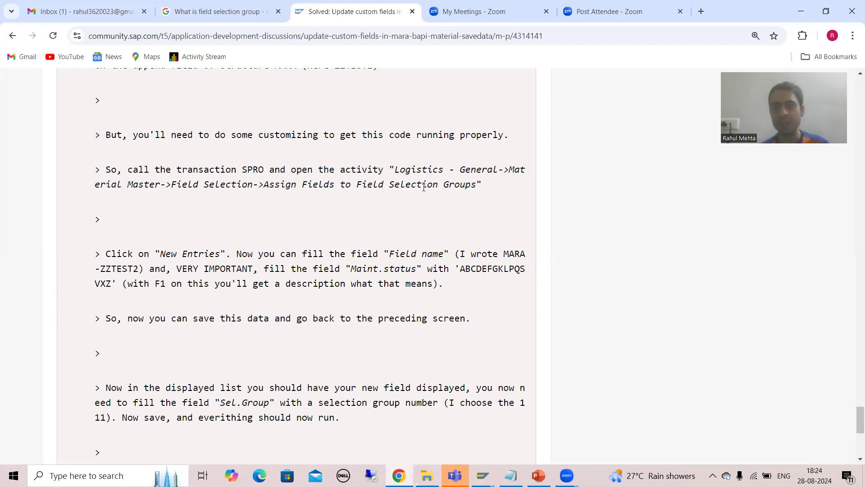
key("alt+Tab")
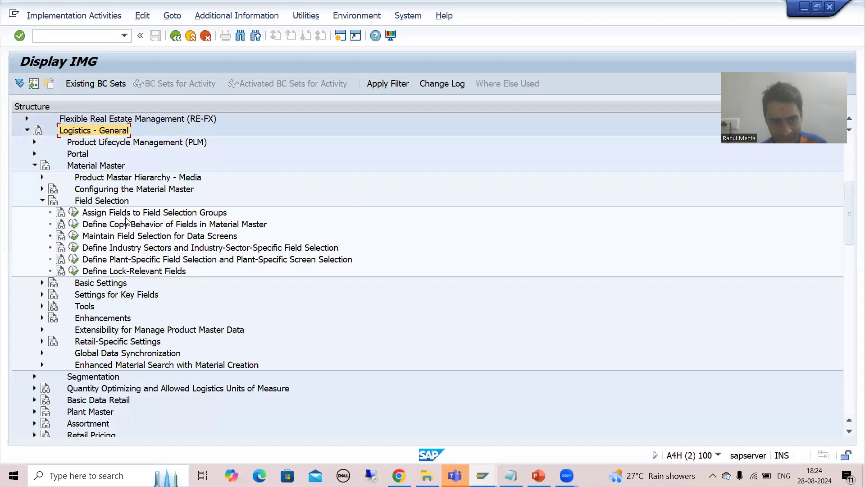
left_click(74, 212)
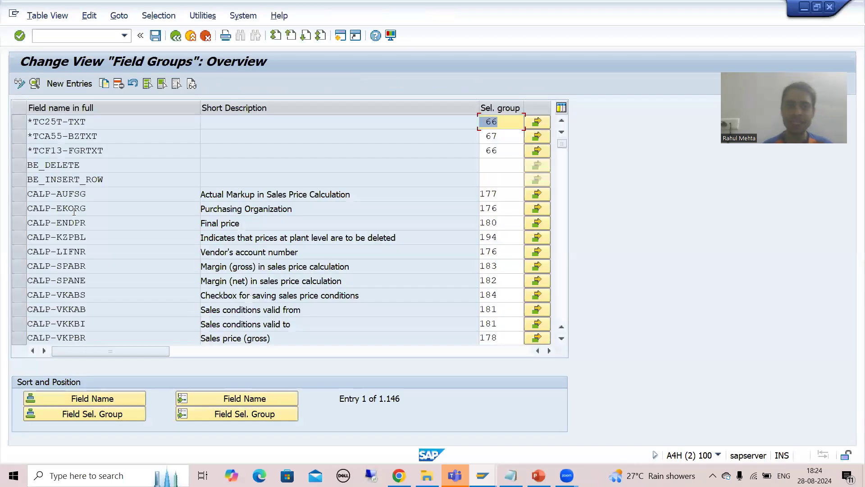
- Position the Field Groups list at the field name MARA-ZZSYSTEM
left_click(236, 401)
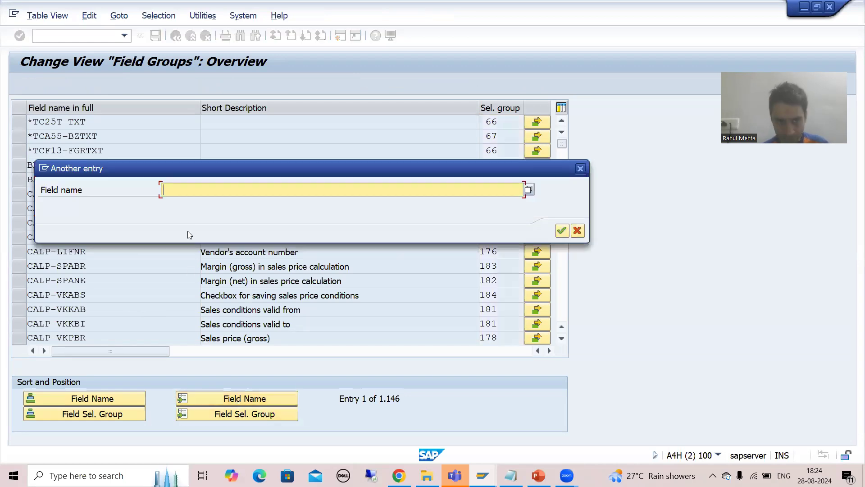
type("MARA")
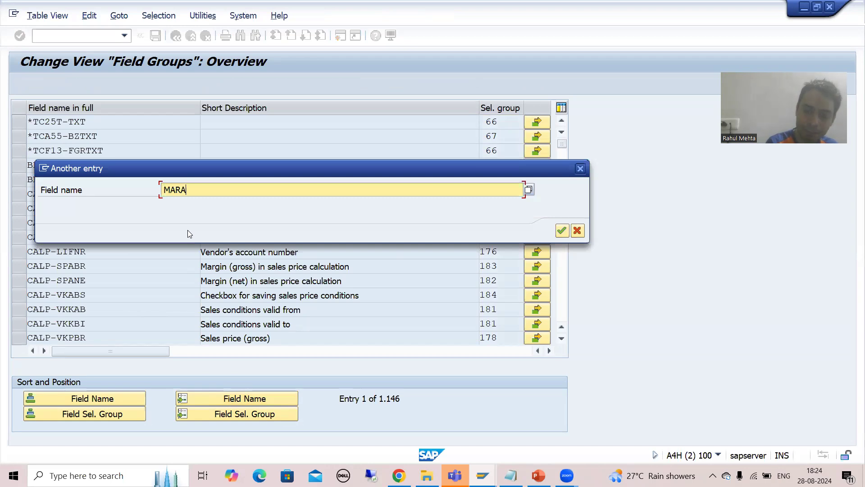
type("-ZZSYSTEm")
key("BackSpace")
type("M")
key("Return")
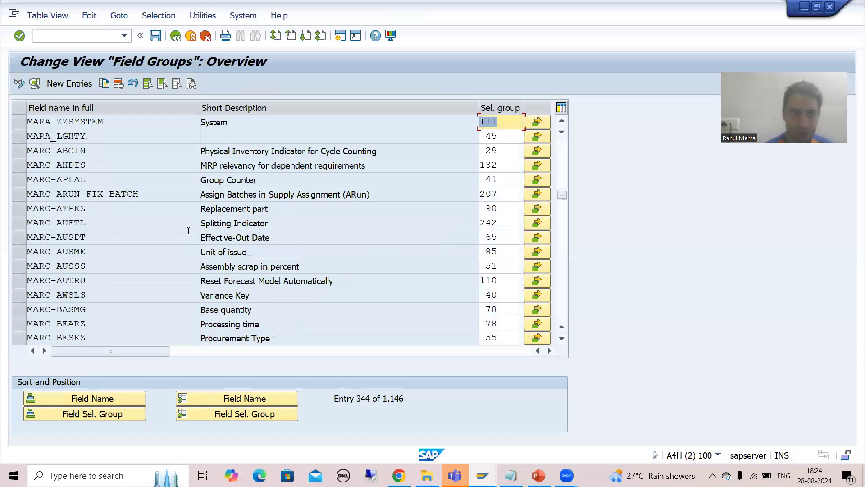
- Select the MARA-ZZSYSTEM and MARA-ZZMTYPE entries in the Field Groups list
left_click(20, 122)
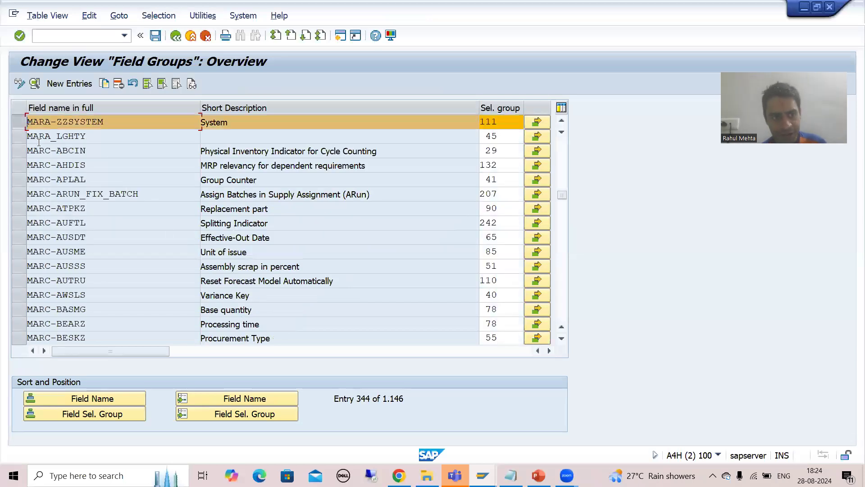
scroll(50, 156, "up", 1)
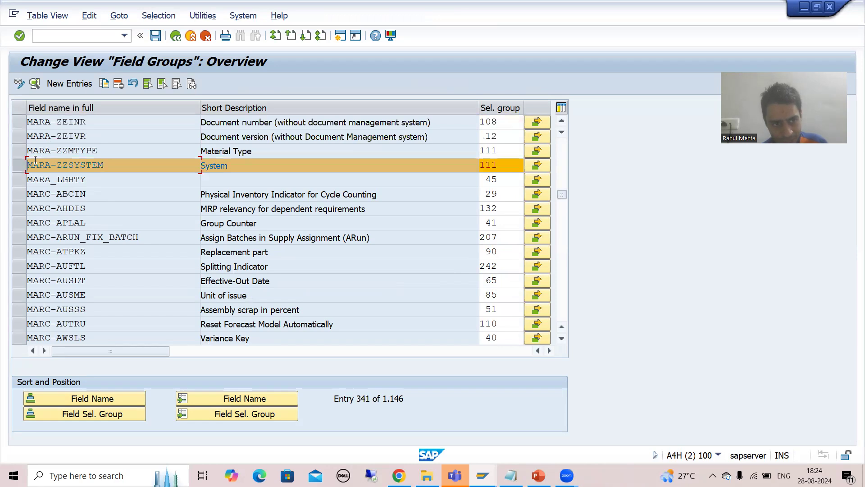
left_click(19, 151)
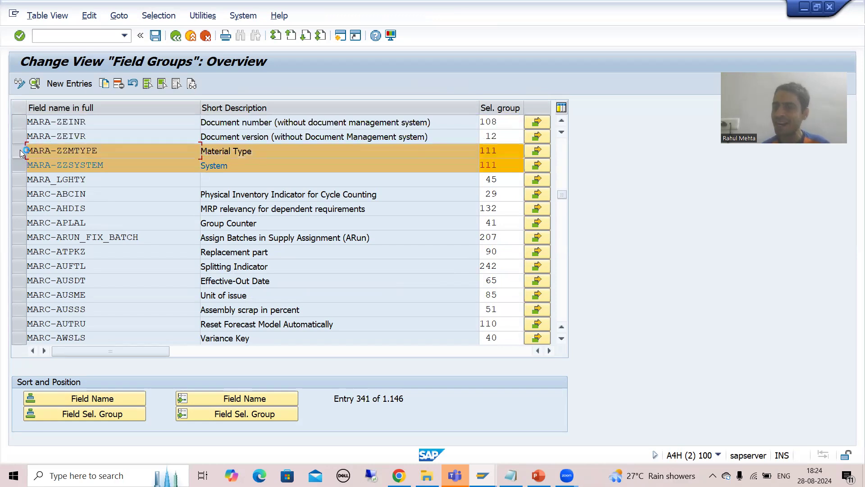
- Examine the entries for custom fields MARA-ZZMTYPE and MARA-ZZSYSTEM, keeping both rows selected
left_click(74, 150)
left_click(75, 164)
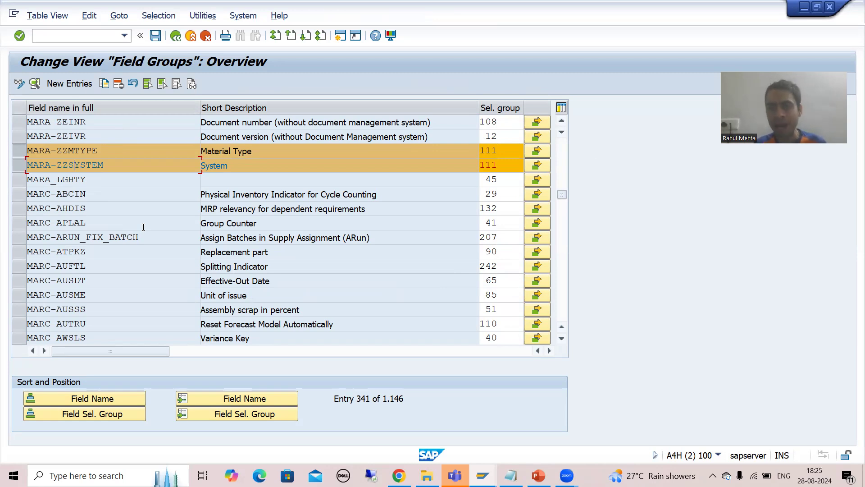
left_click(58, 154)
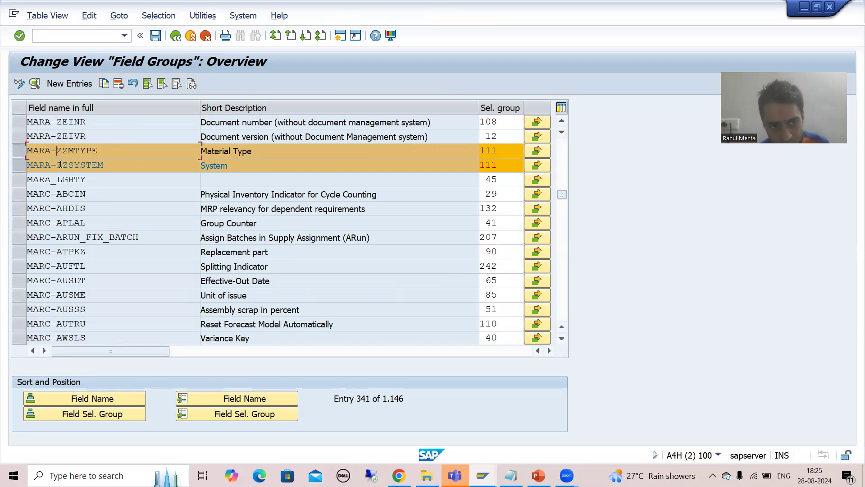
left_click(68, 163)
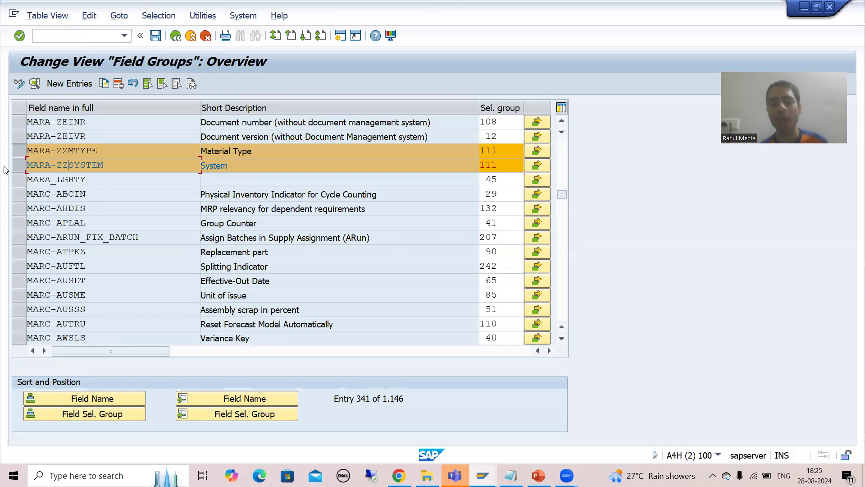
left_click(19, 151)
left_click(19, 165)
left_click(19, 150)
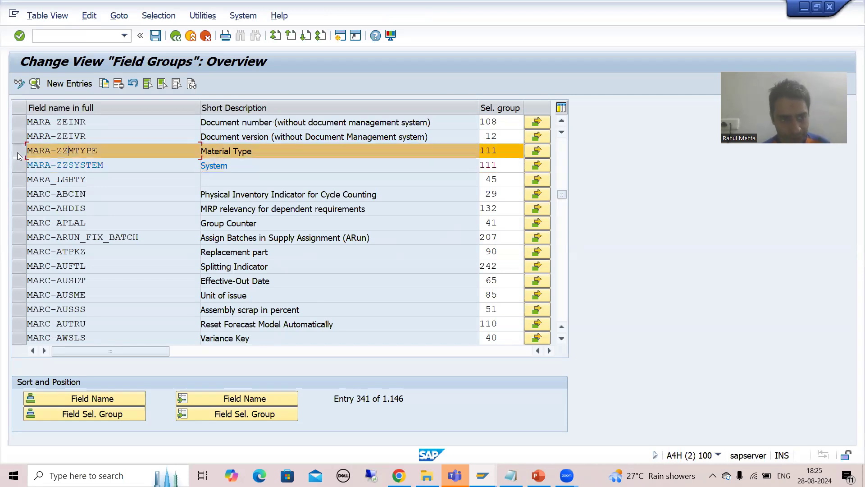
left_click(19, 165)
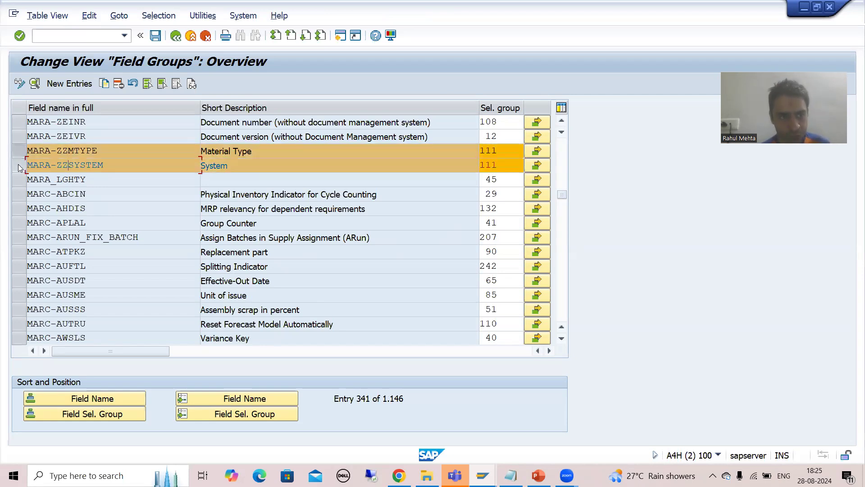
- Delete the selected MARA-ZZMTYPE and MARA-ZZSYSTEM entries and accept the proposed customizing request
left_click(119, 85)
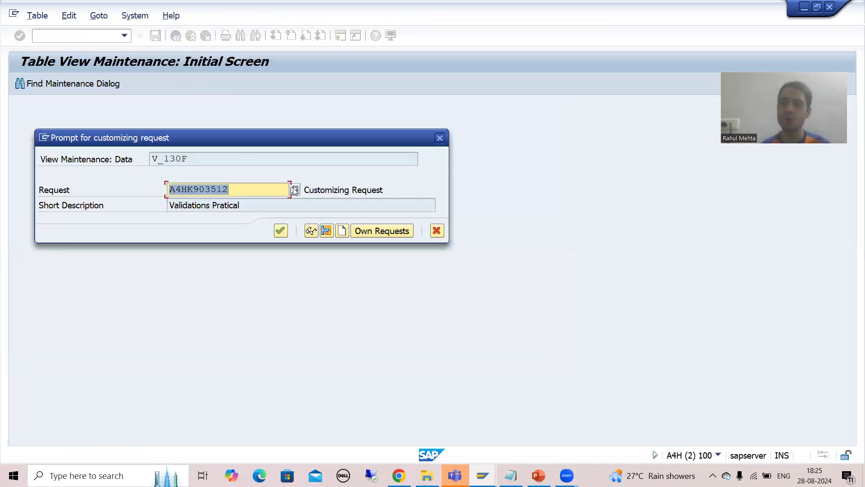
left_click(281, 231)
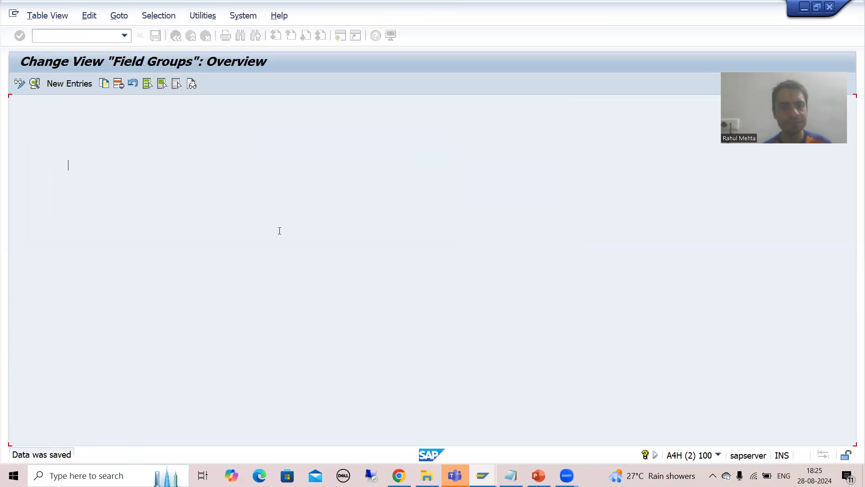
- Start a new Field Groups entry with field name MARA-ZZSYSTEM, checking the component name in append structure ZAMARA
left_click(65, 85)
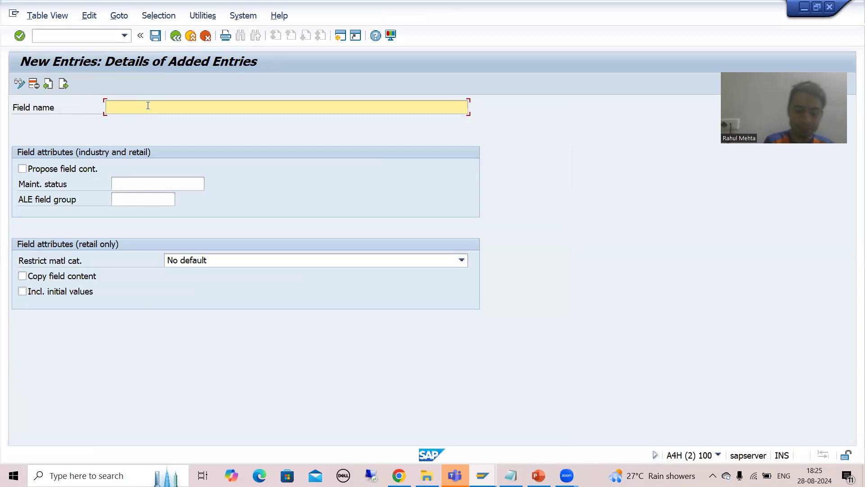
type("MARA-")
key("alt+Tab")
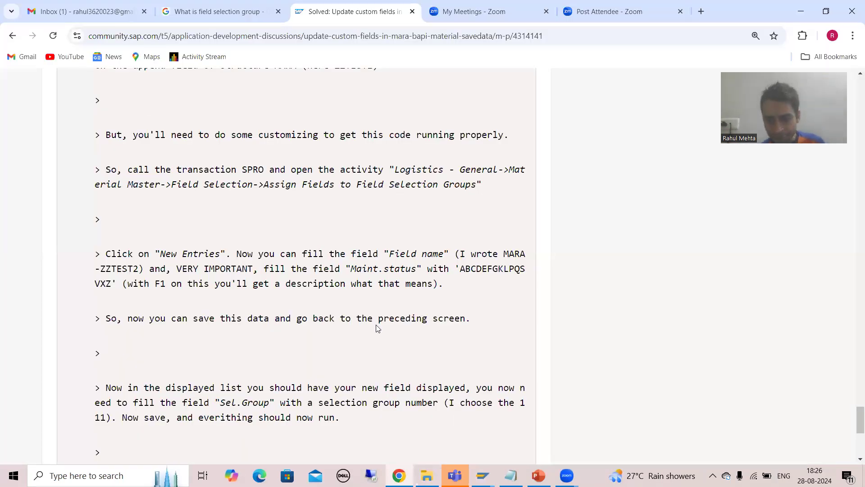
left_click(399, 475)
left_click(604, 445)
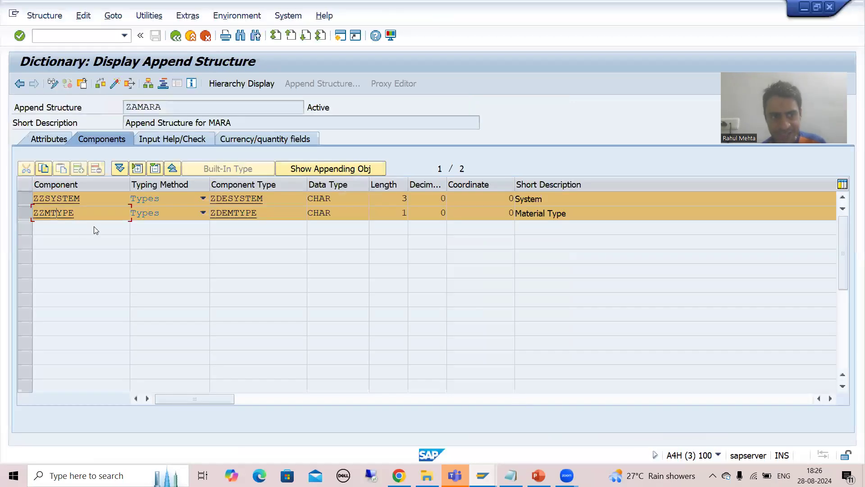
key("alt+Tab")
type("ZZ")
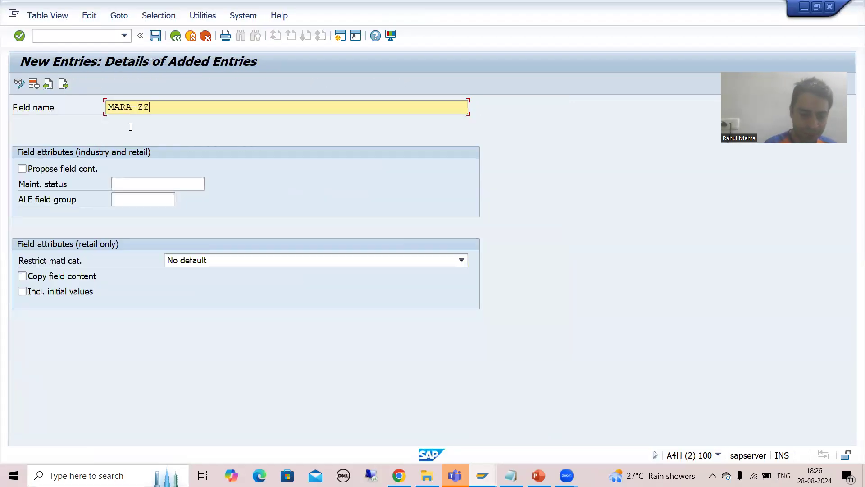
type("SYSTEM")
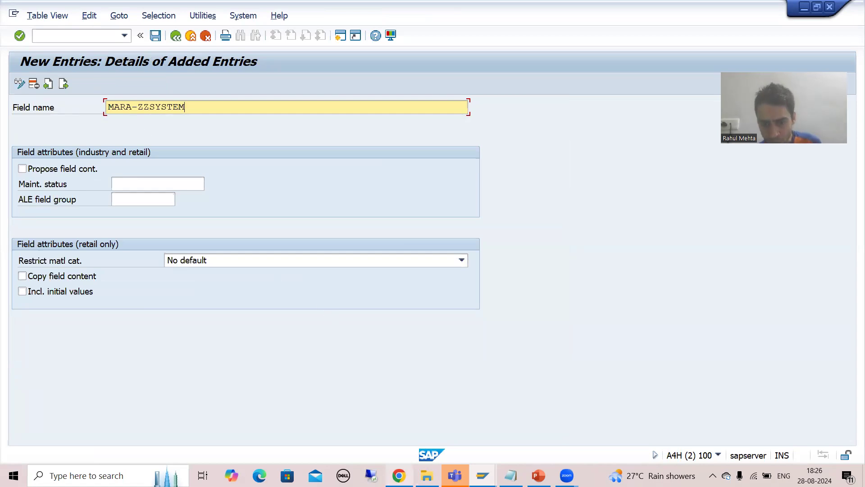
- Copy the maintenance status ABCDEFGKLPQSVXZ from the SAP Community thread in Chrome into the MARA-ZZSYSTEM entry in SAP
left_click(398, 475)
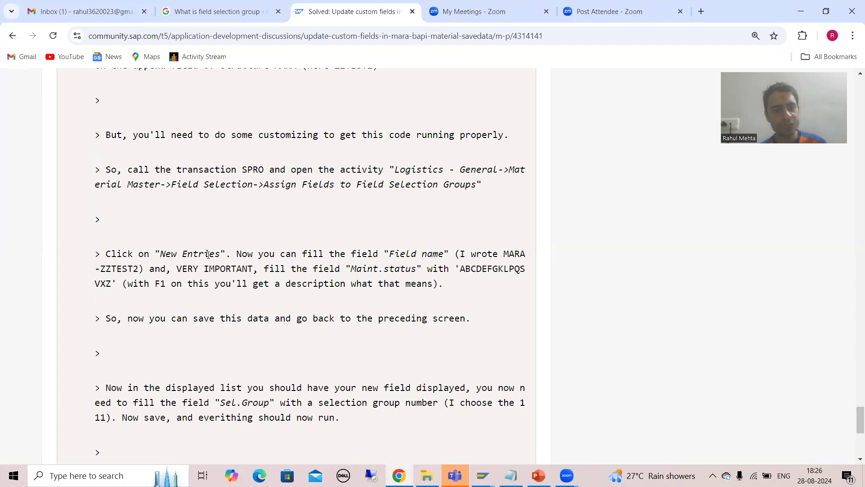
key("alt+Tab")
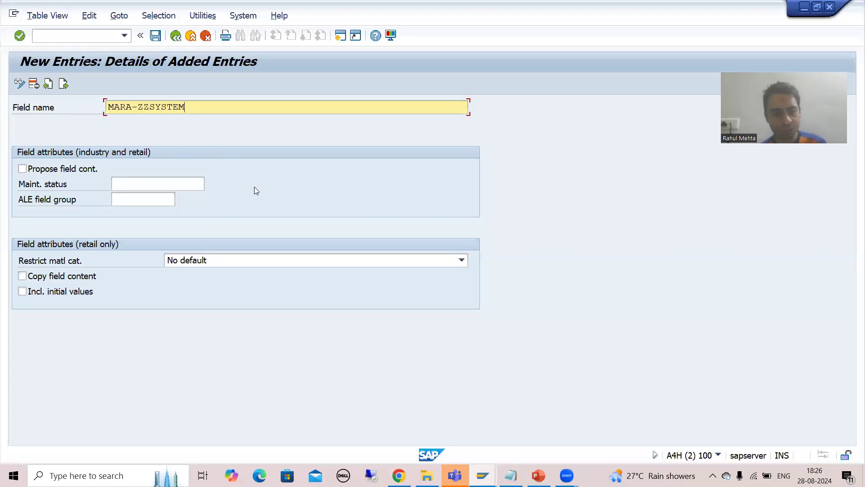
key("alt+Tab")
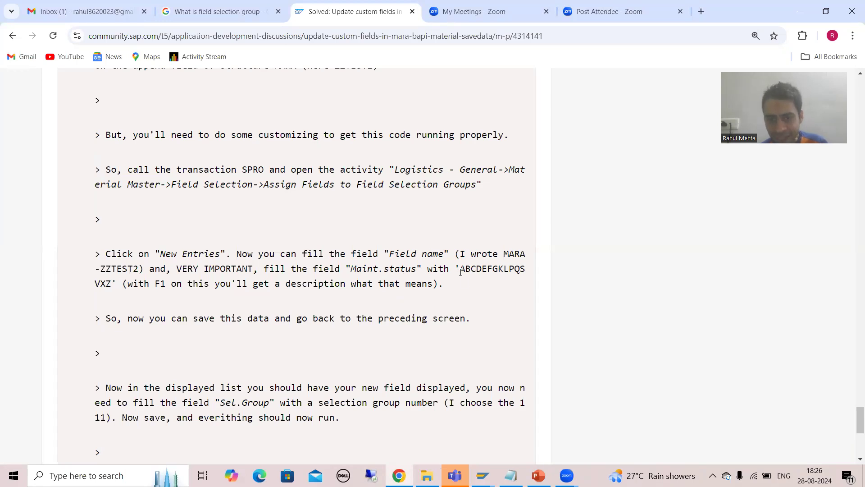
left_click_drag(460, 269, 111, 286)
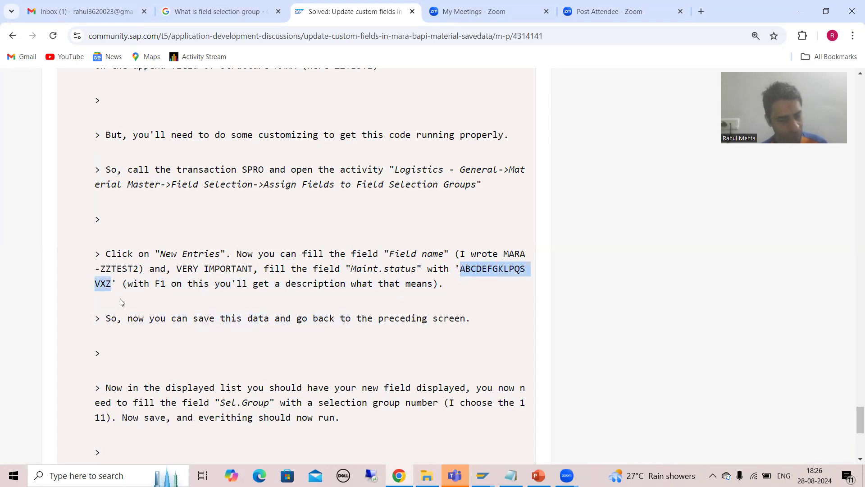
key("ctrl+c")
key("alt+Tab")
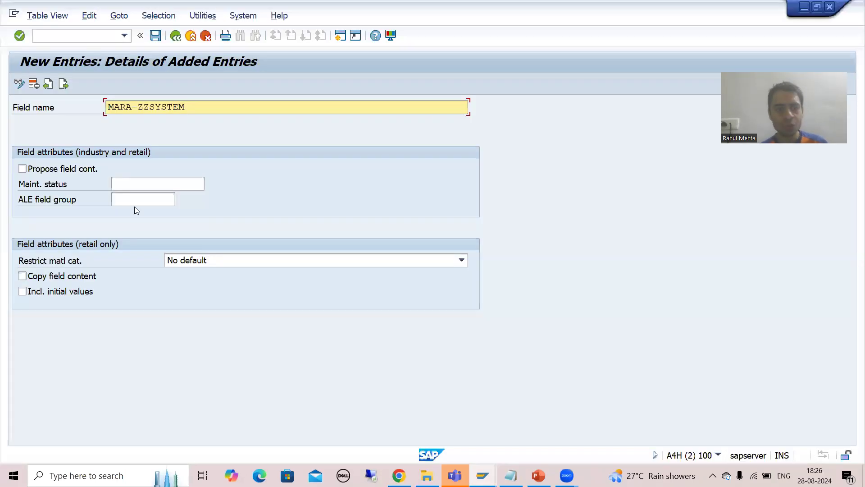
left_click(134, 184)
key("ctrl+v")
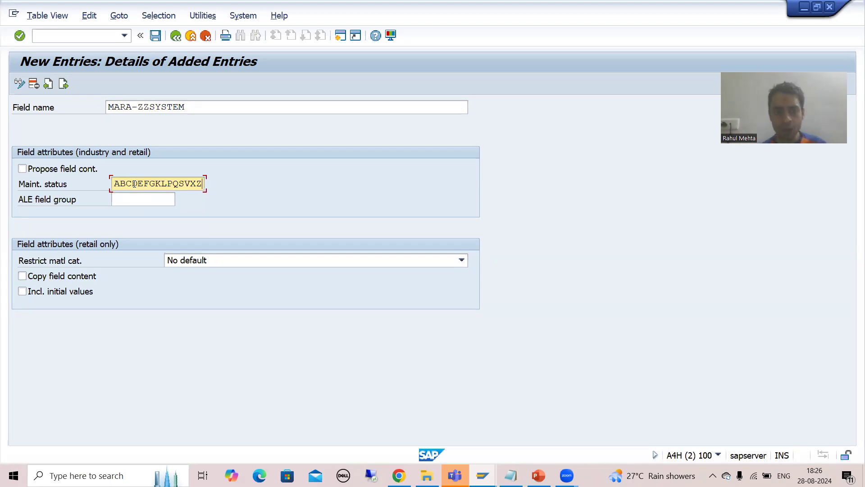
- Save the MARA-ZZSYSTEM entry, return to the Field Groups overview and select its row
key("ctrl+s")
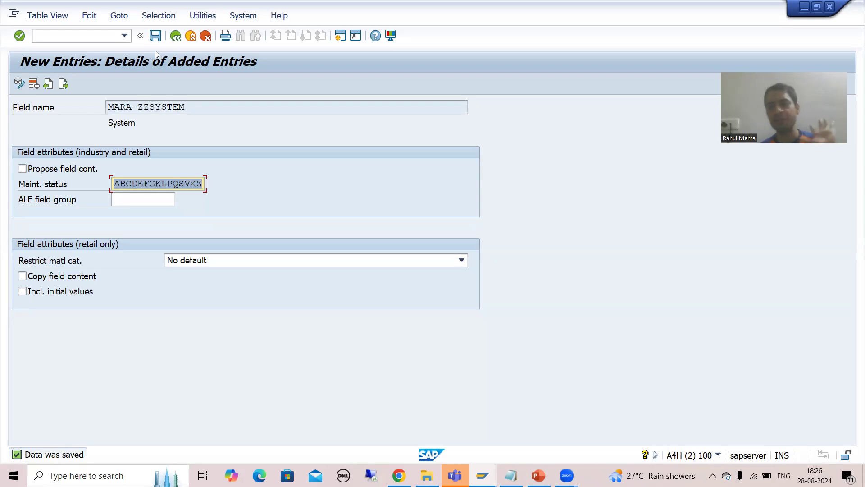
key("F3")
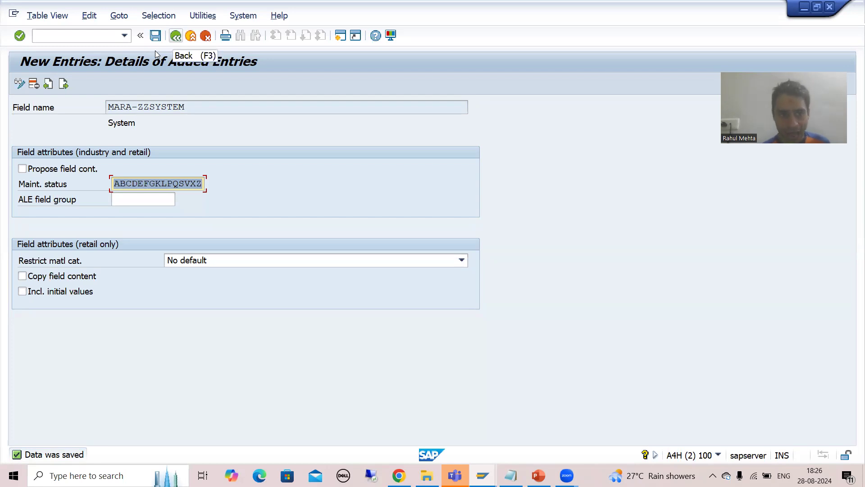
key("F3")
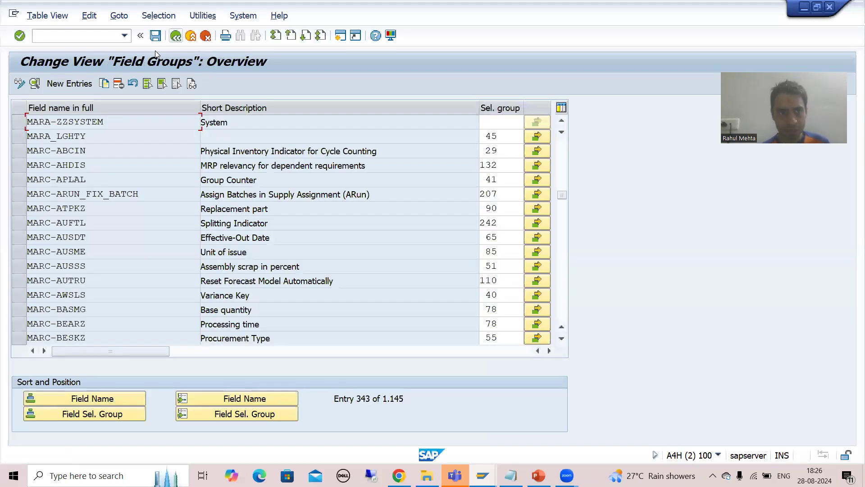
left_click(19, 125)
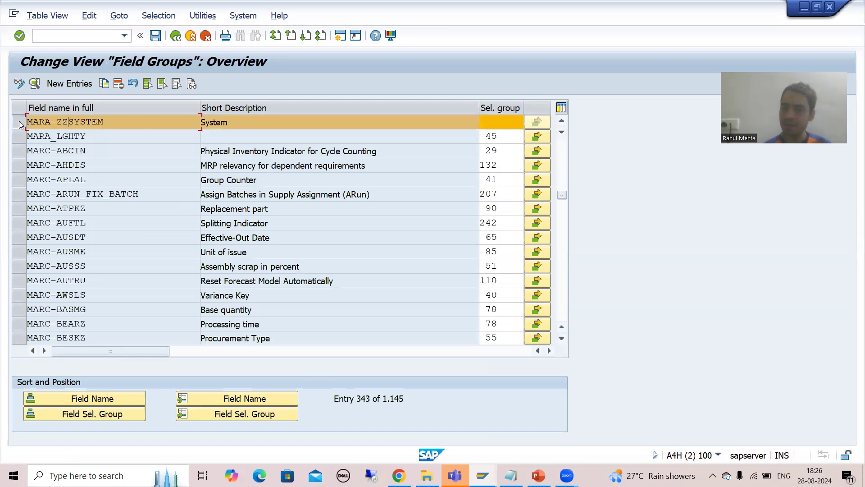
- Start another new entry with field name MARA-ZZMTYPE, checking the component name in append structure ZAMARA
left_click(64, 85)
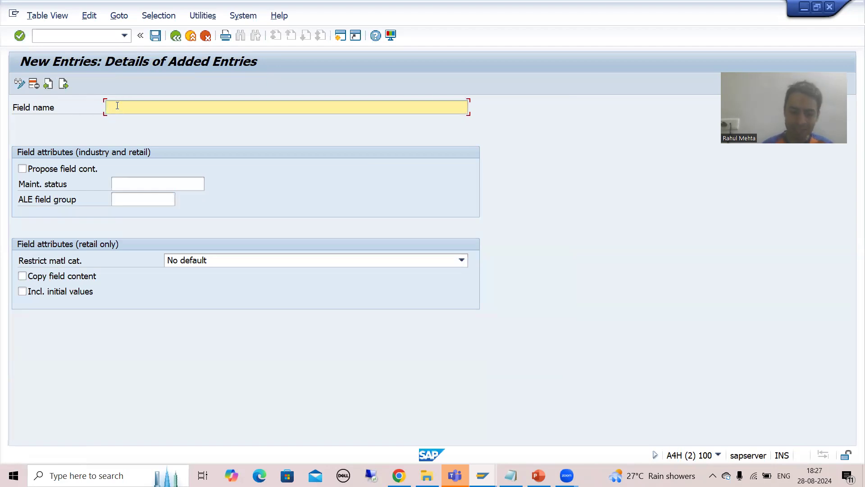
type("MARA-")
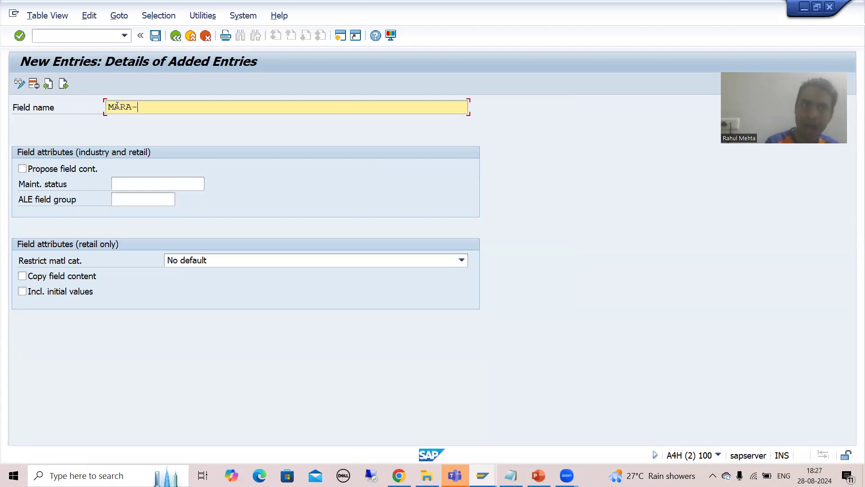
type("ZZM")
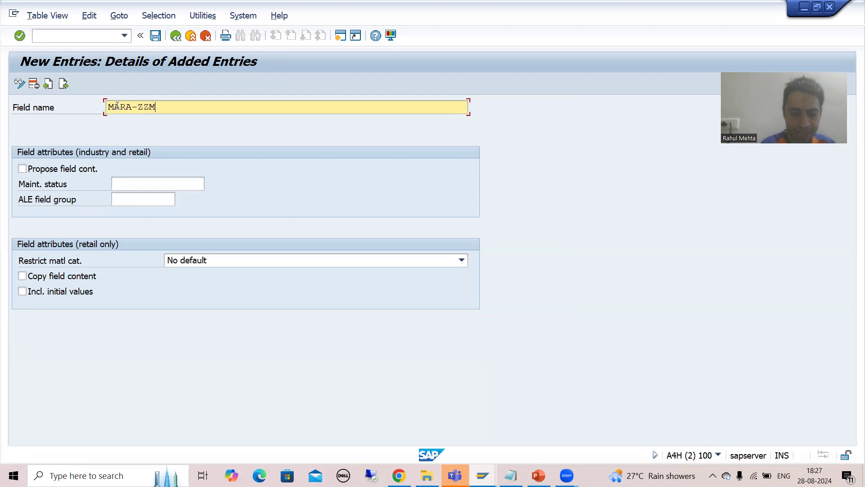
type("TYPE")
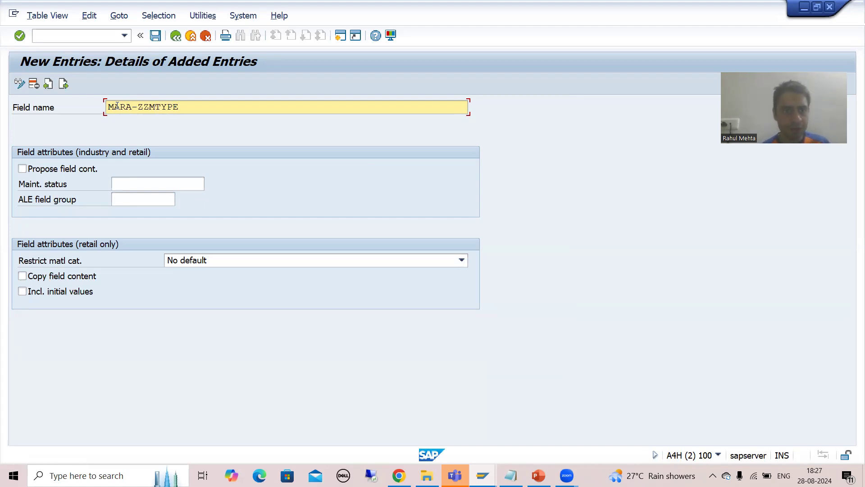
key("alt+Tab")
mouse_move(483, 474)
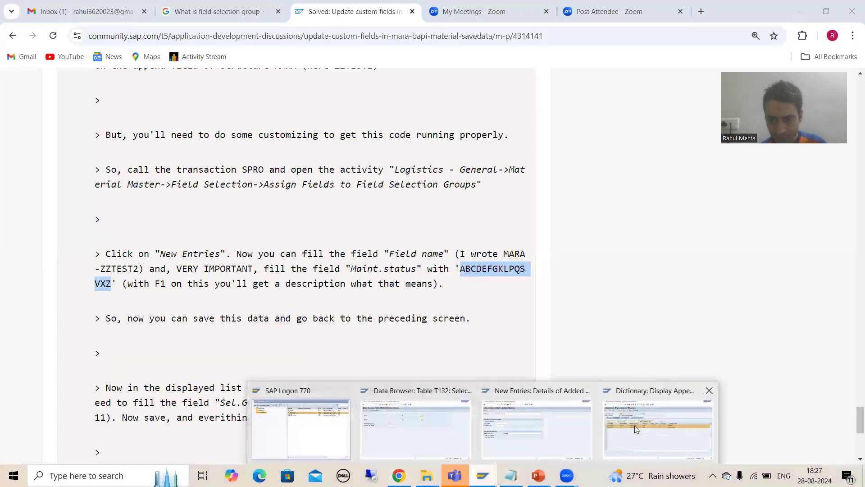
left_click(634, 425)
key("alt+Tab")
key("alt+Tab")
mouse_move(483, 474)
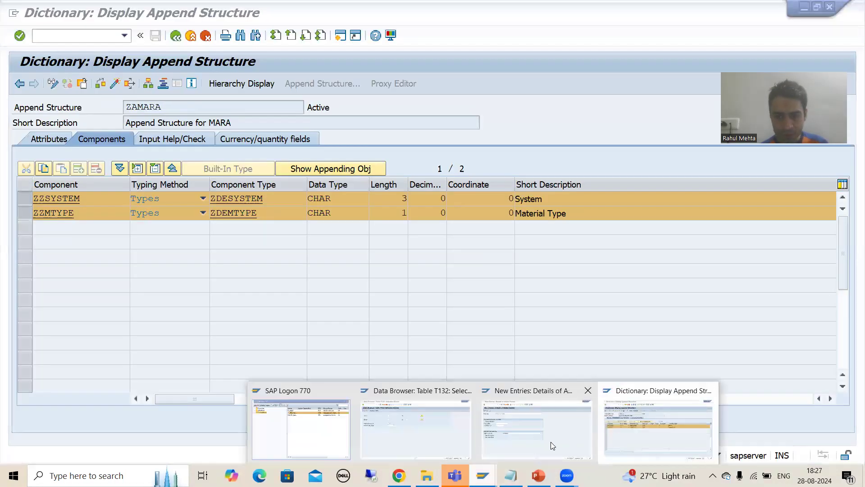
left_click(553, 445)
- Set the MARA-ZZMTYPE entry's maintenance status to ABCDEFGKLPQSVXZ, save it and return to the Field Groups overview
left_click(147, 183)
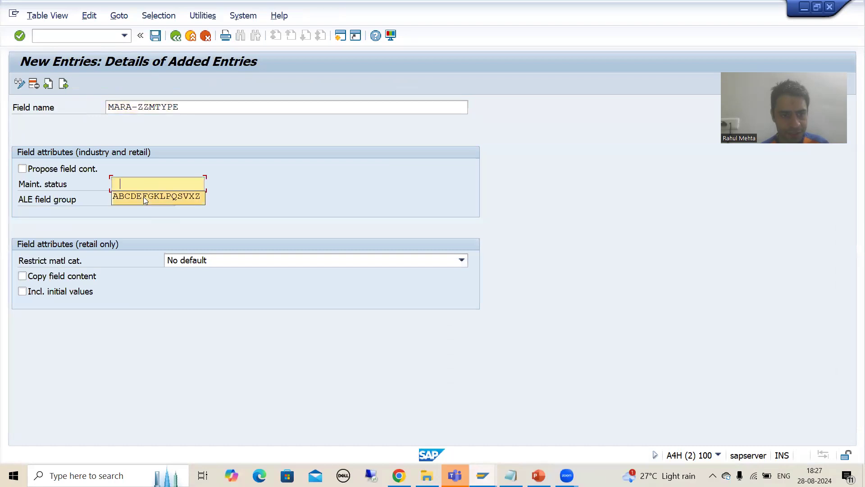
left_click(143, 197)
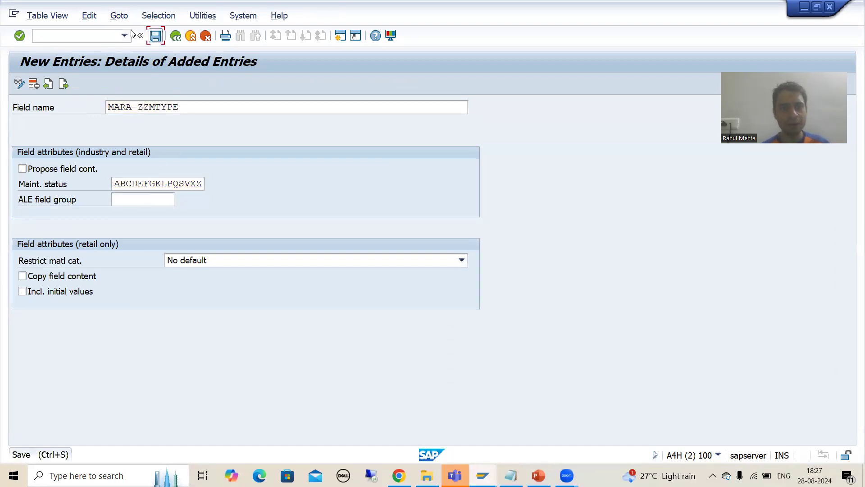
left_click(155, 35)
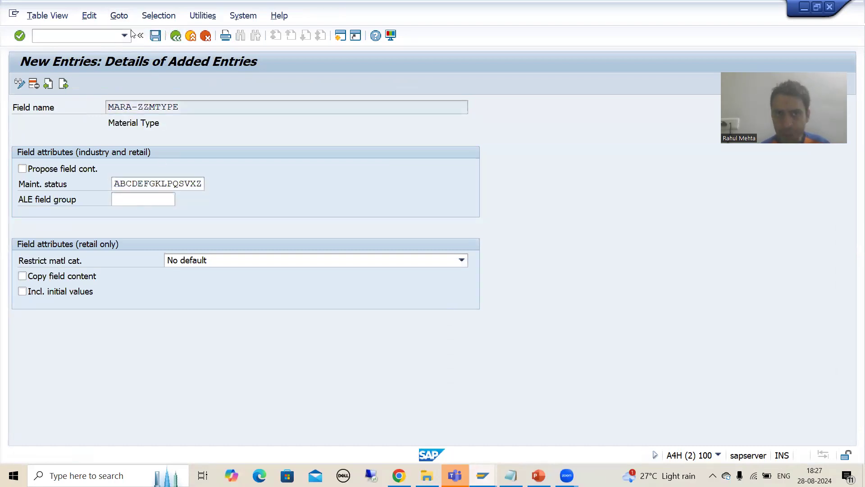
left_click(176, 35)
left_click(19, 123)
left_click(19, 136)
left_click(19, 137)
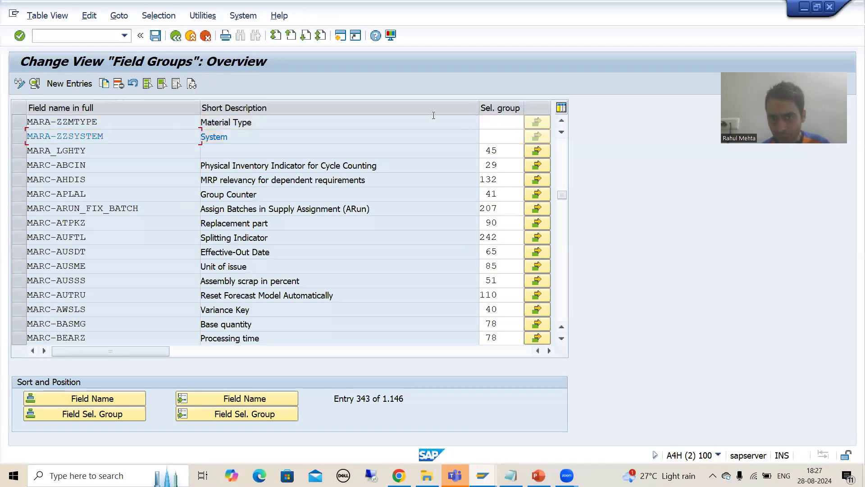
- Set selection group 111, as given in the SAP Community thread, for MARA-ZZMTYPE and MARA-ZZSYSTEM and save the assignments
left_click(484, 122)
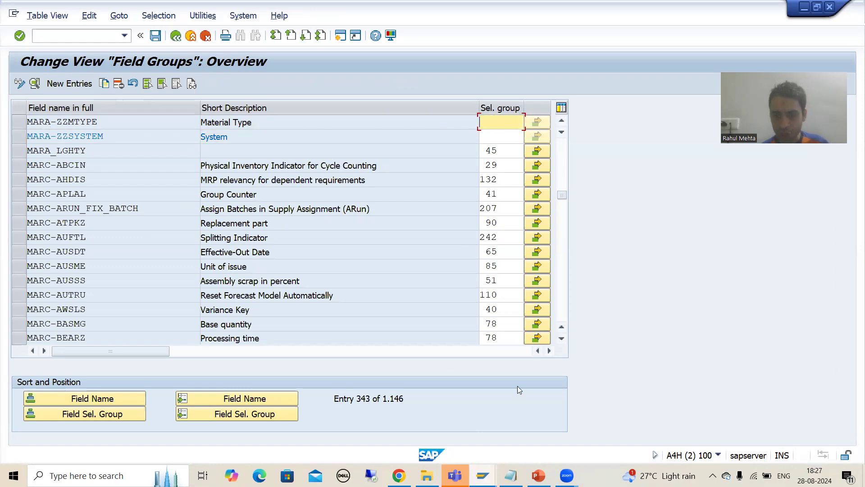
left_click(399, 475)
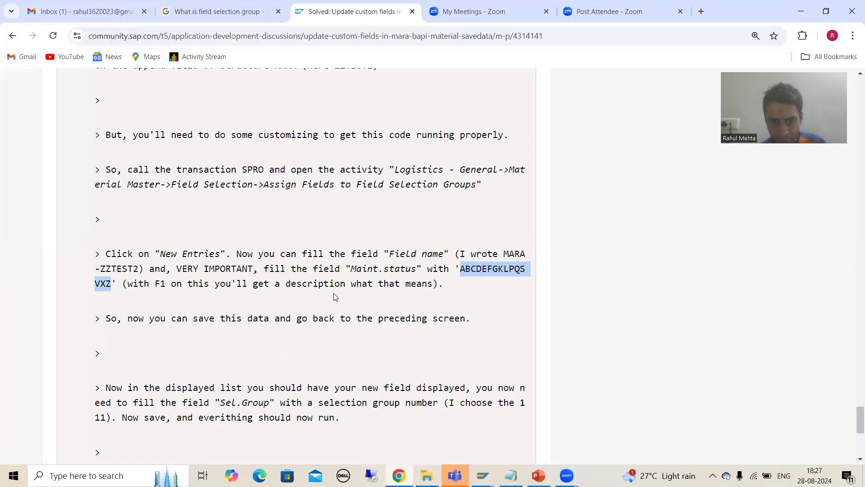
scroll(334, 293, "down", 1)
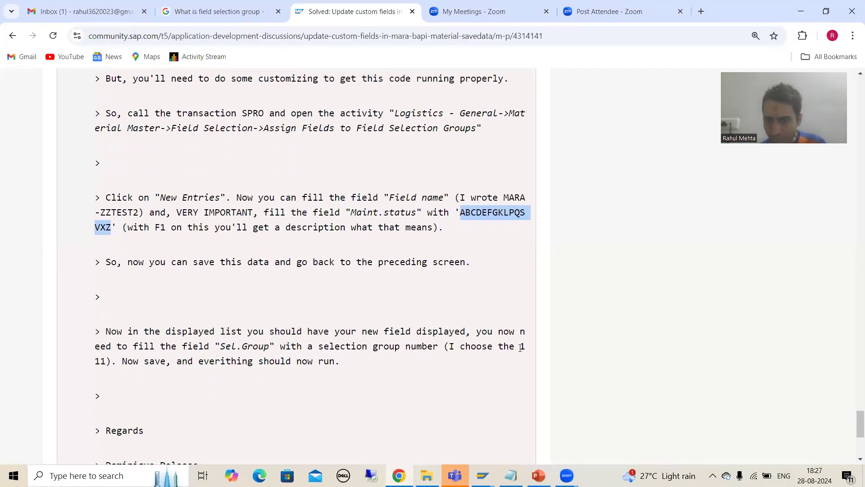
key("alt+Tab")
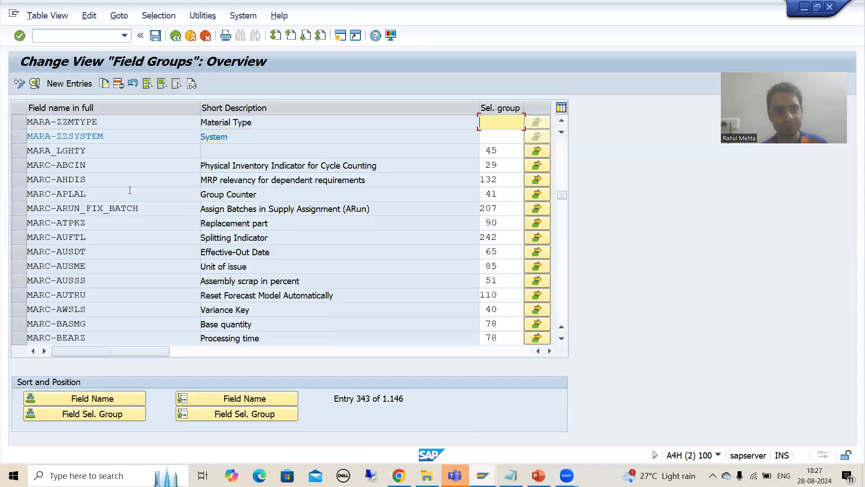
type("11")
left_click(491, 133)
left_click(491, 134)
type("111")
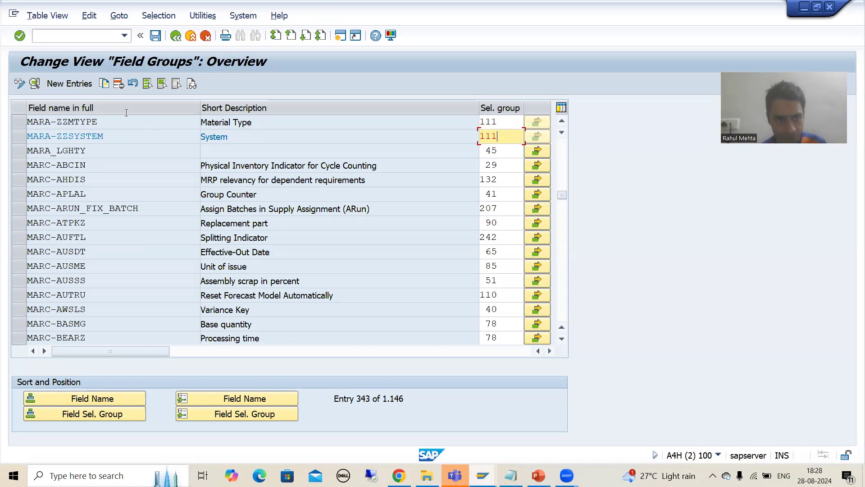
key("ctrl+s")
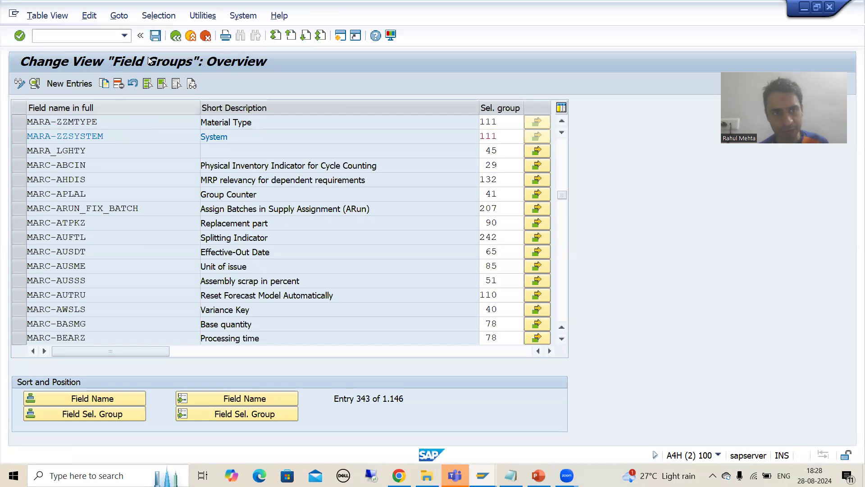
left_click(75, 126)
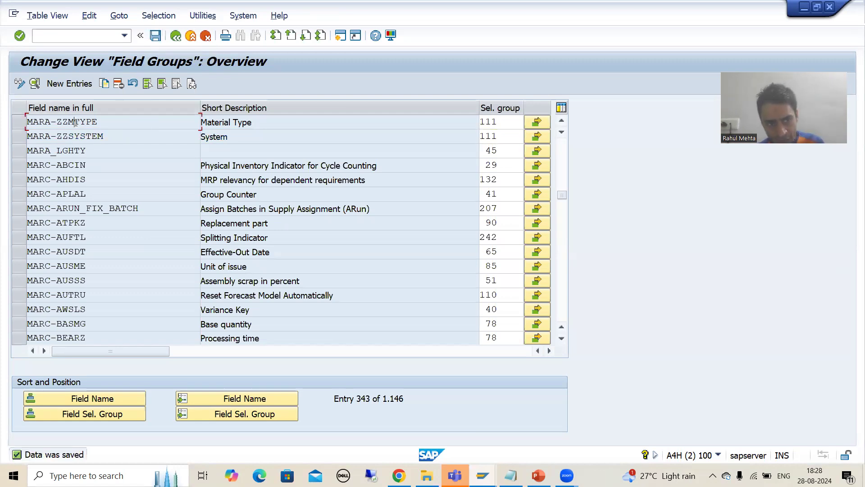
left_click(77, 135)
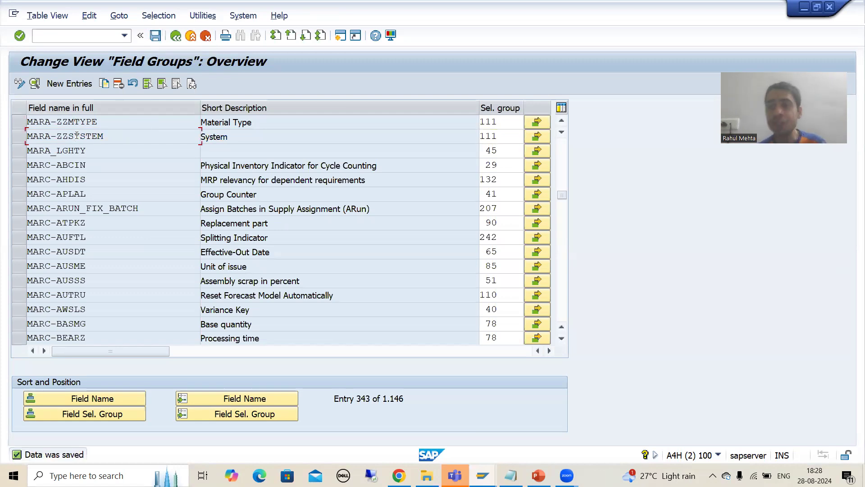
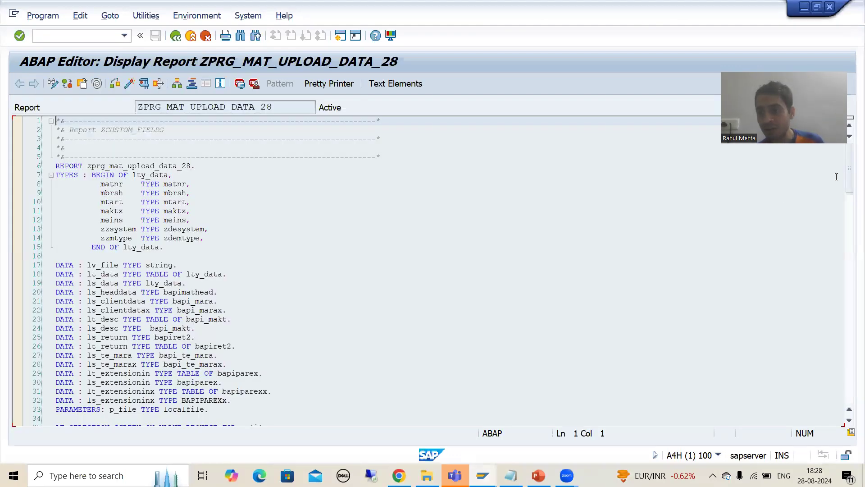
- Review report ZPRG_MAT_UPLOAD_DATA_28 down to its closing return-message loop and switch back to the Field Groups overview session
left_click_drag(849, 182, 838, 394)
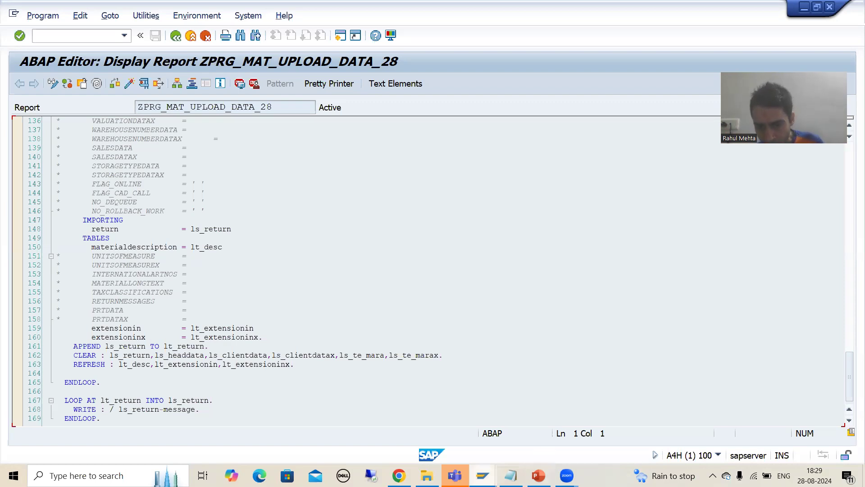
left_click(483, 476)
left_click(539, 429)
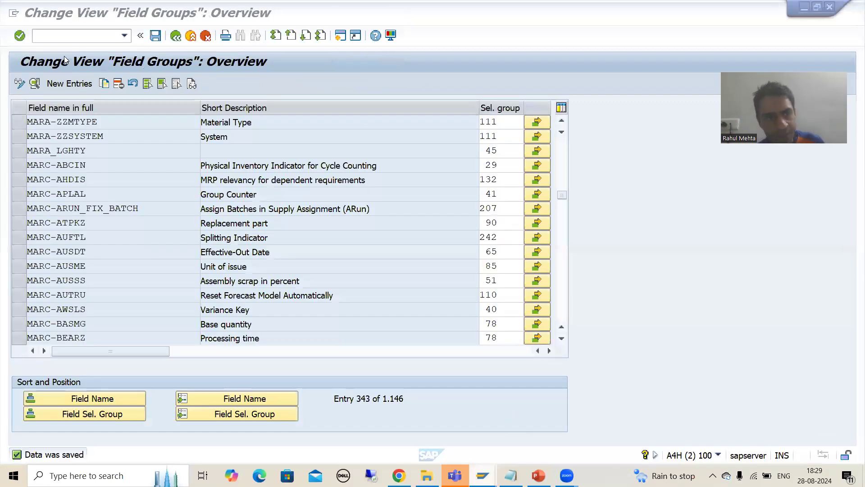
- Start transaction SPRO afresh in the current session and display the SAP Reference IMG
type("/nspro")
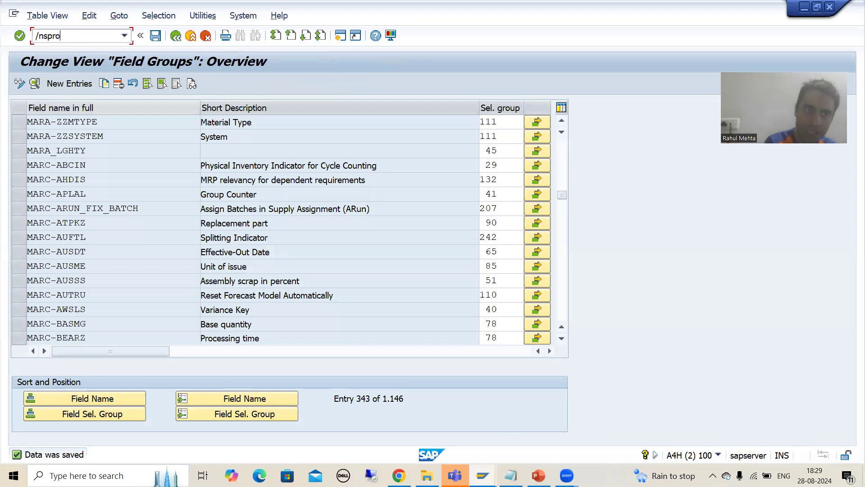
key("Return")
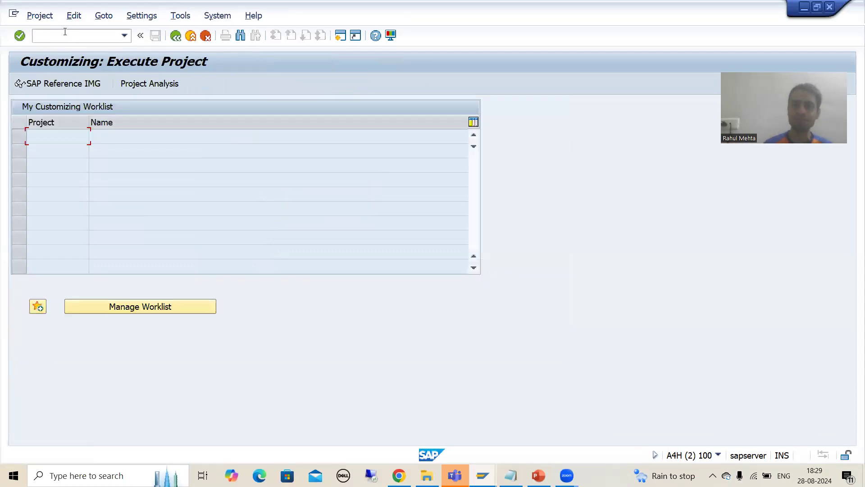
left_click(68, 83)
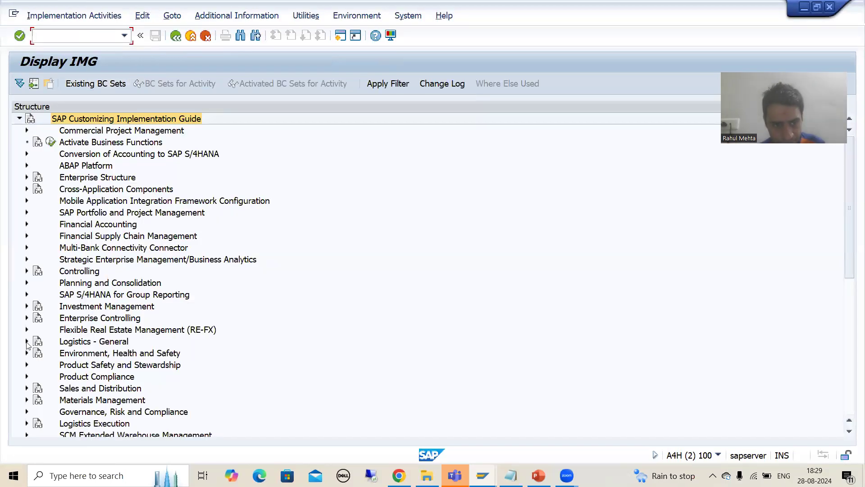
- Open Assign Fields to Field Selection Groups under Logistics - General, Material Master, Field Selection, and switch to the SAP Community thread in Chrome
left_click(25, 342)
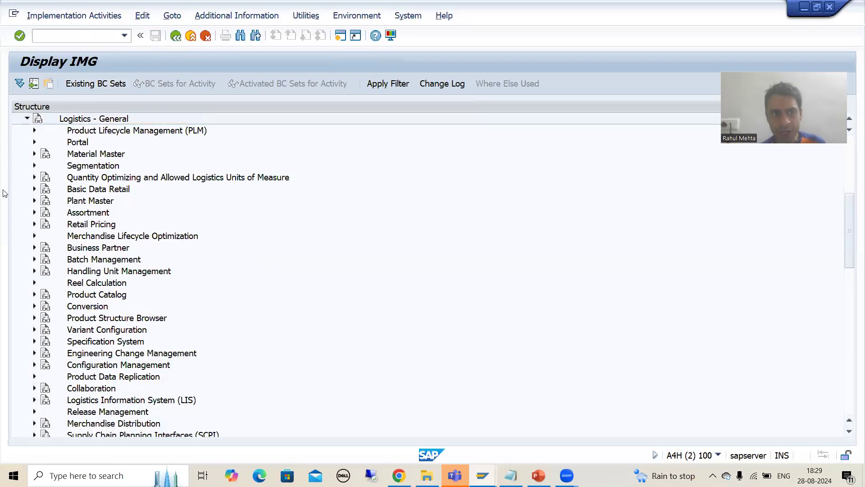
left_click(34, 154)
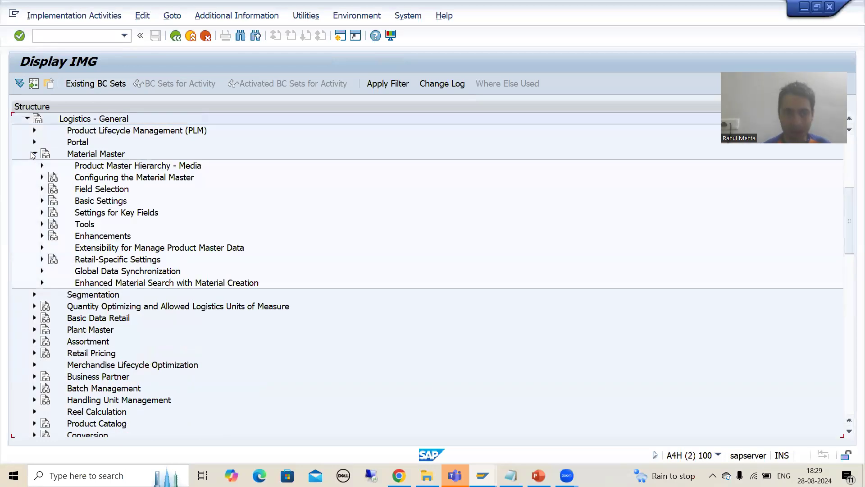
left_click(41, 190)
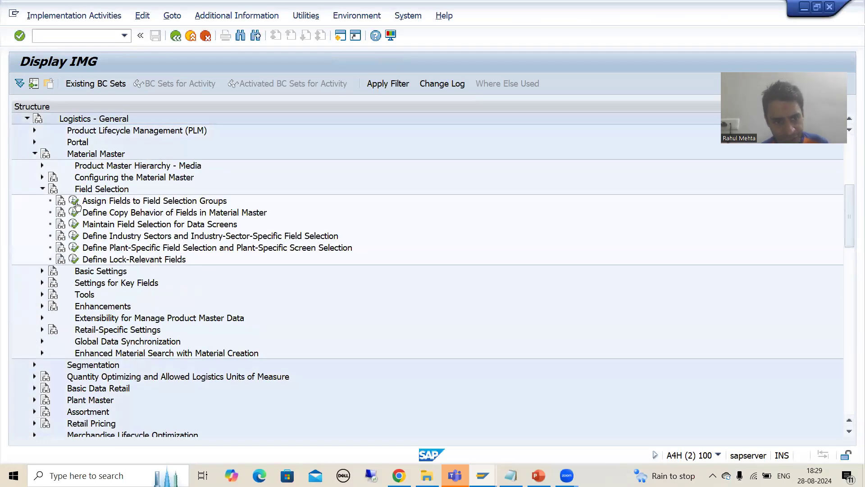
left_click(73, 201)
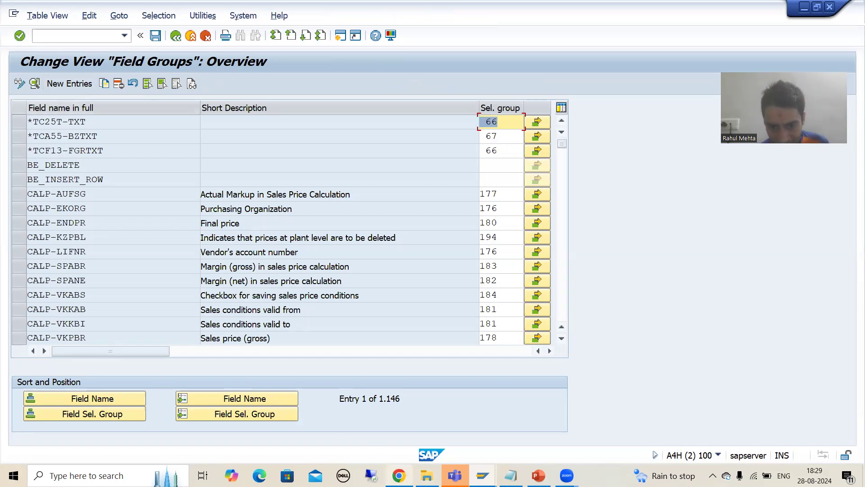
left_click(399, 475)
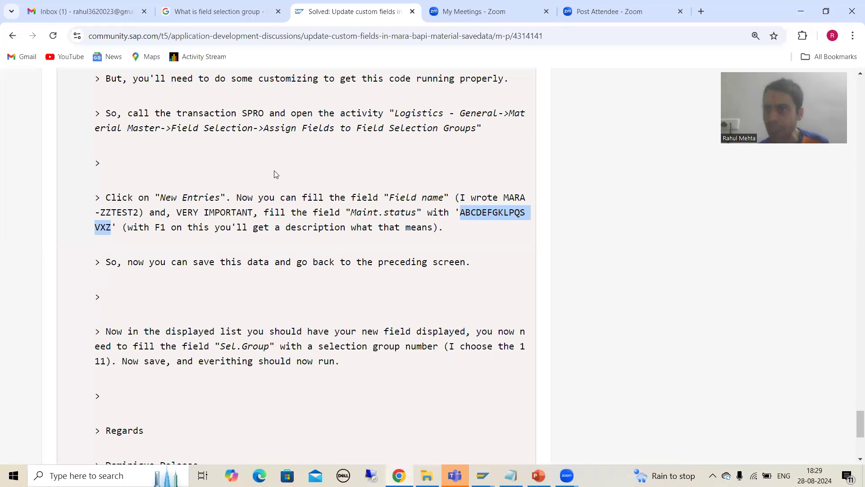